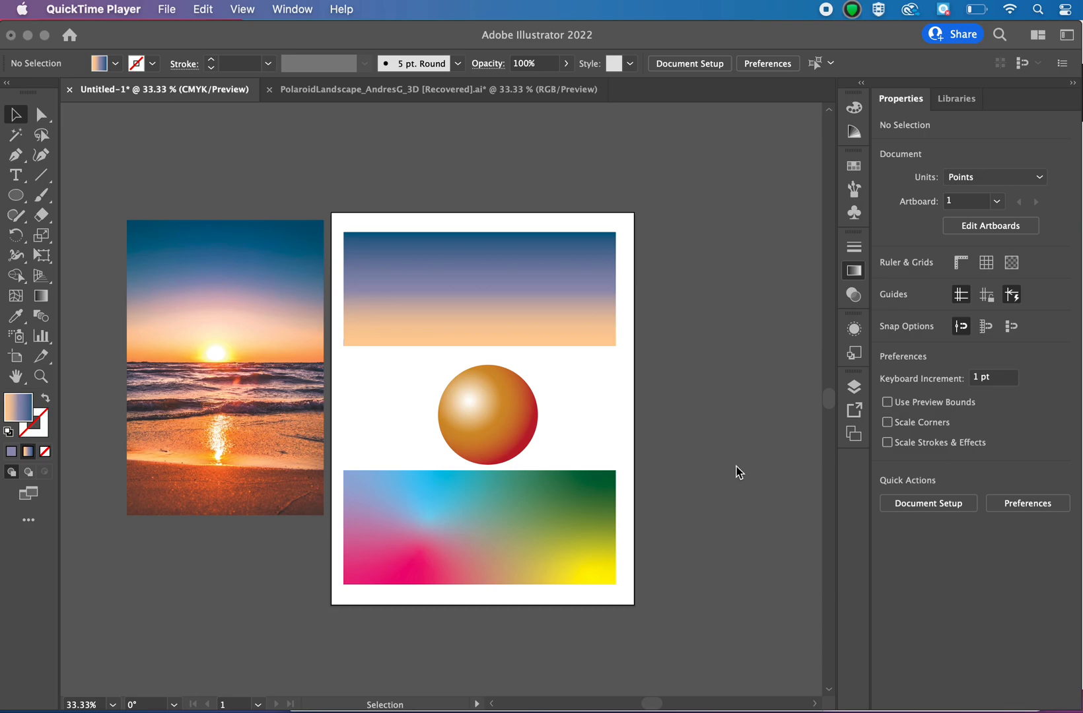
Step: Examine the sunset photo beside the three finished gradient examples on the artboard, and select the upper sky-colored rectangle
key(super+equal)
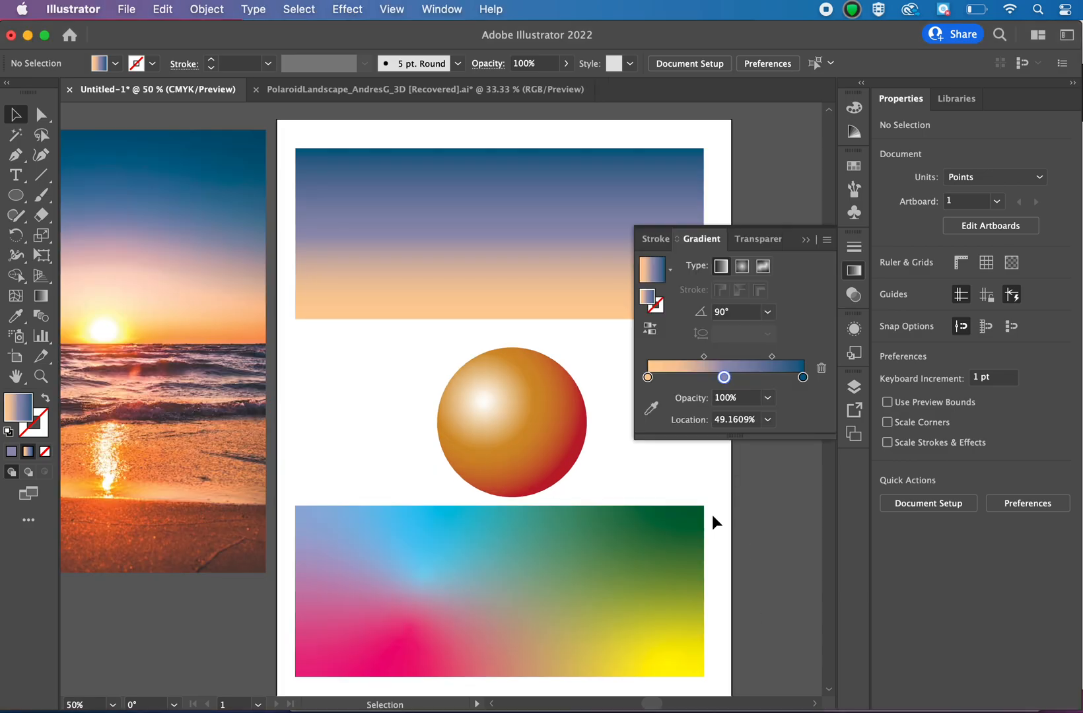
key(Tab)
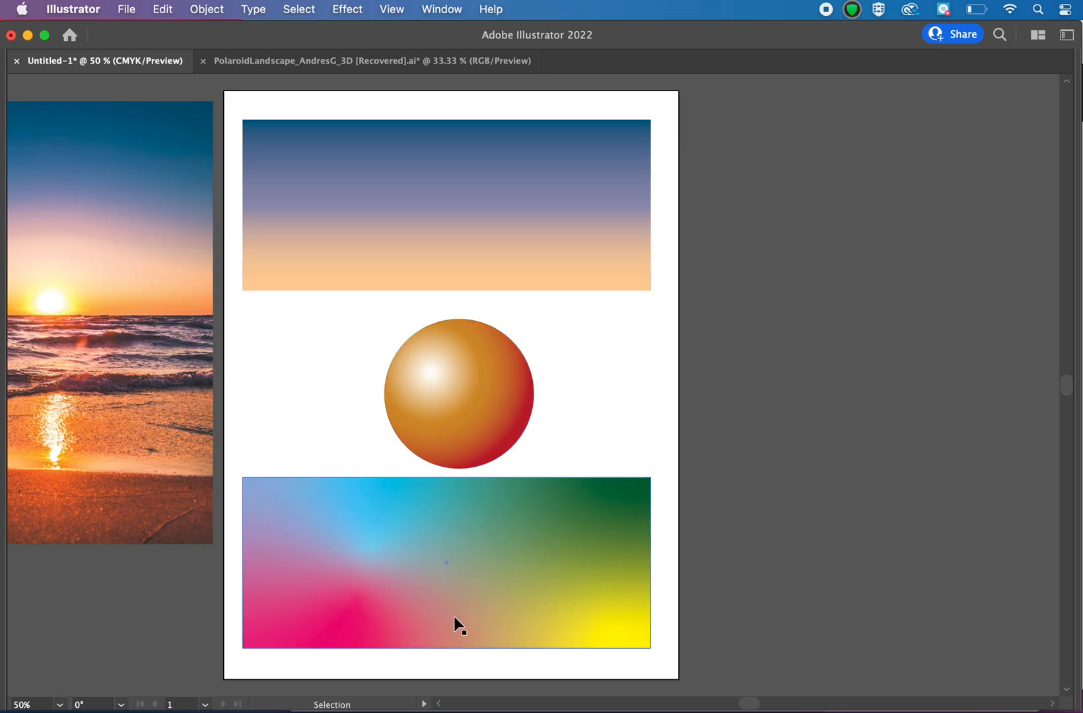
key(space)
drag(538, 420, 781, 414)
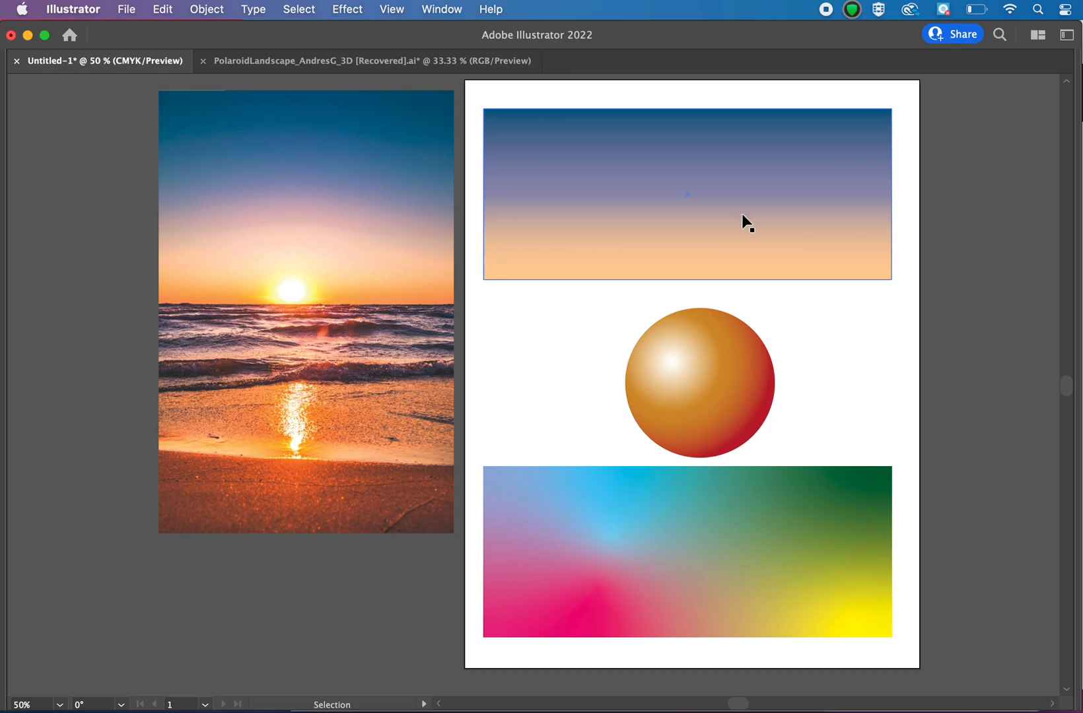
click(665, 191)
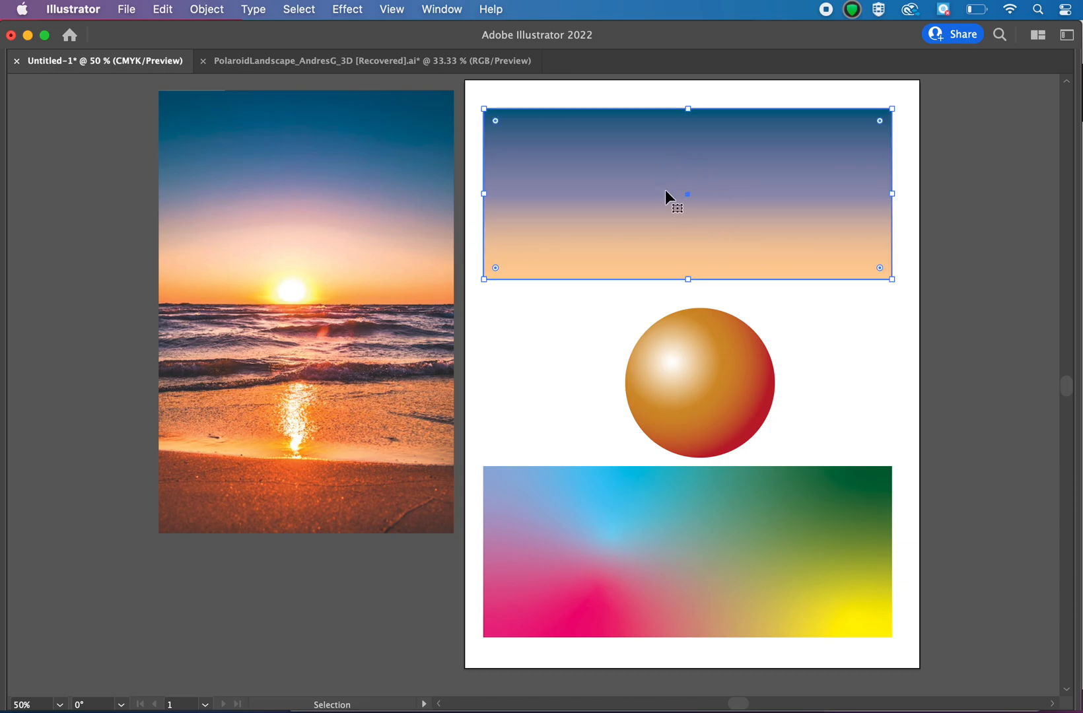
key(Tab)
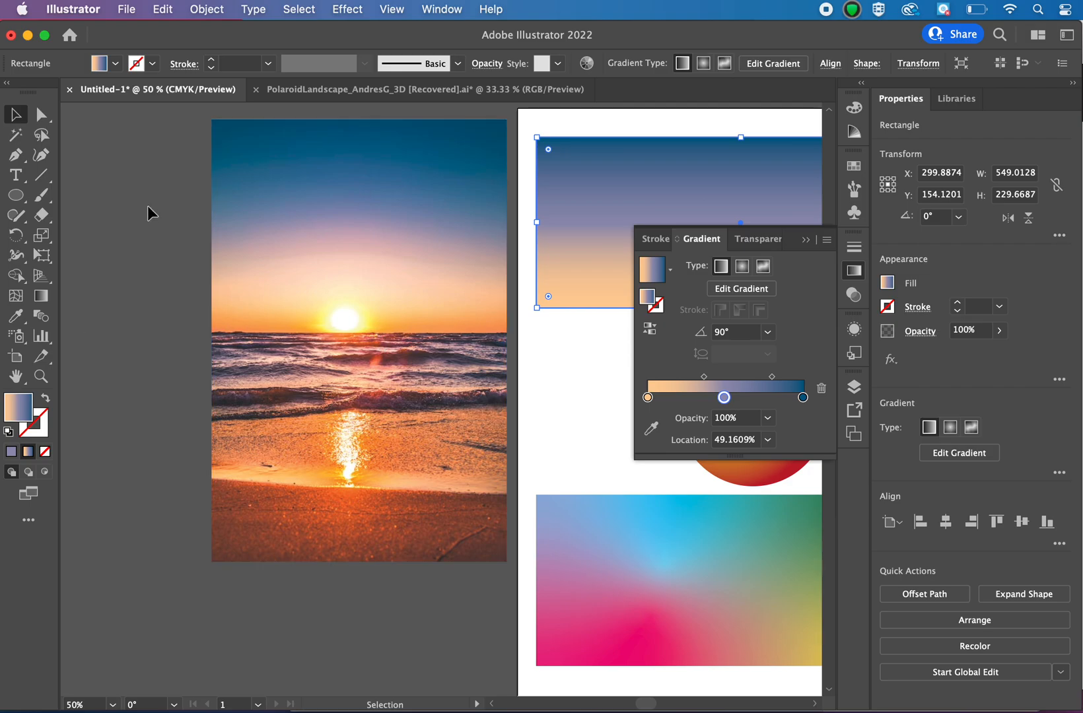
Step: Create a new portrait Letter document, 8.5 x 11 in, with one artboard
click(126, 9)
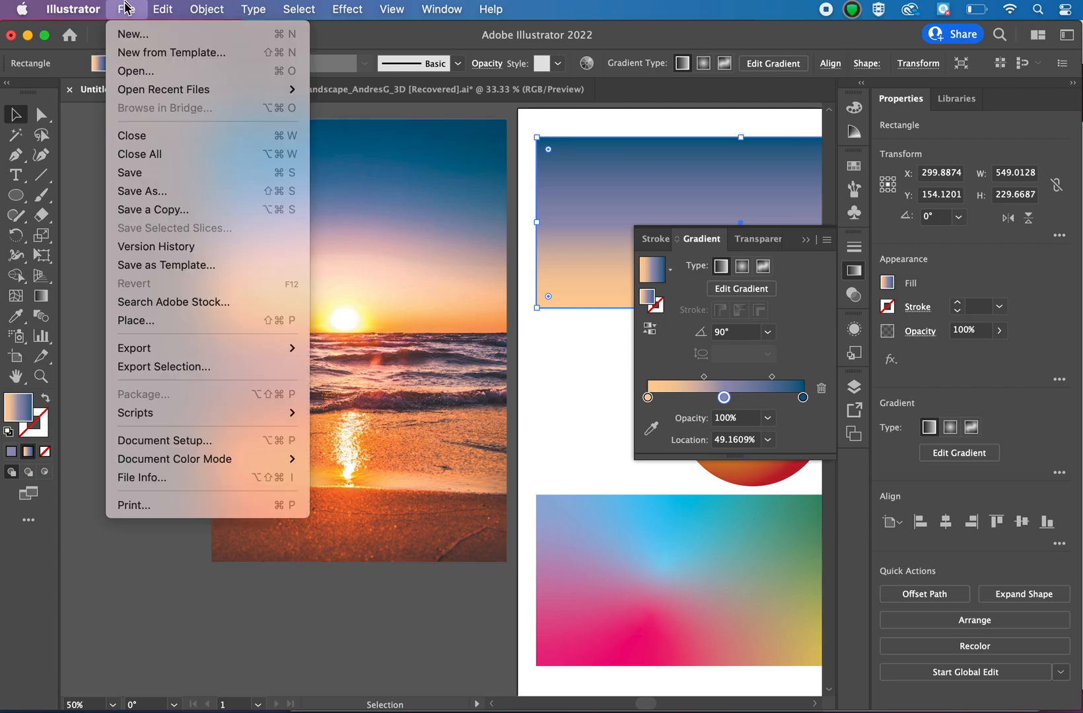
click(133, 34)
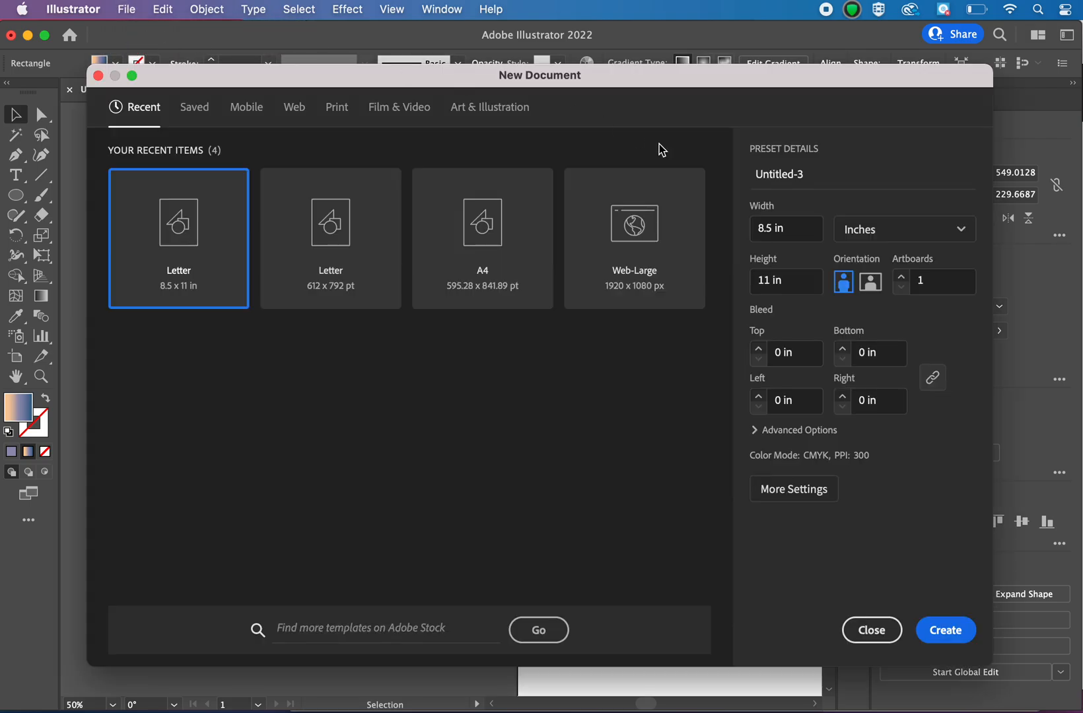
click(162, 304)
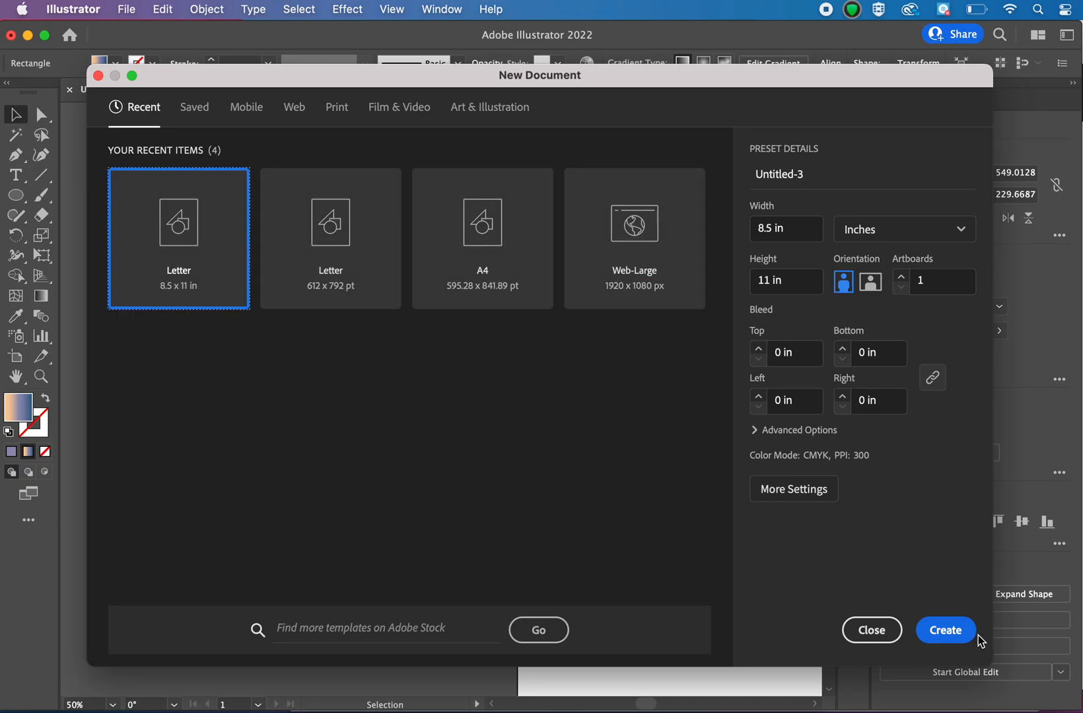
click(957, 631)
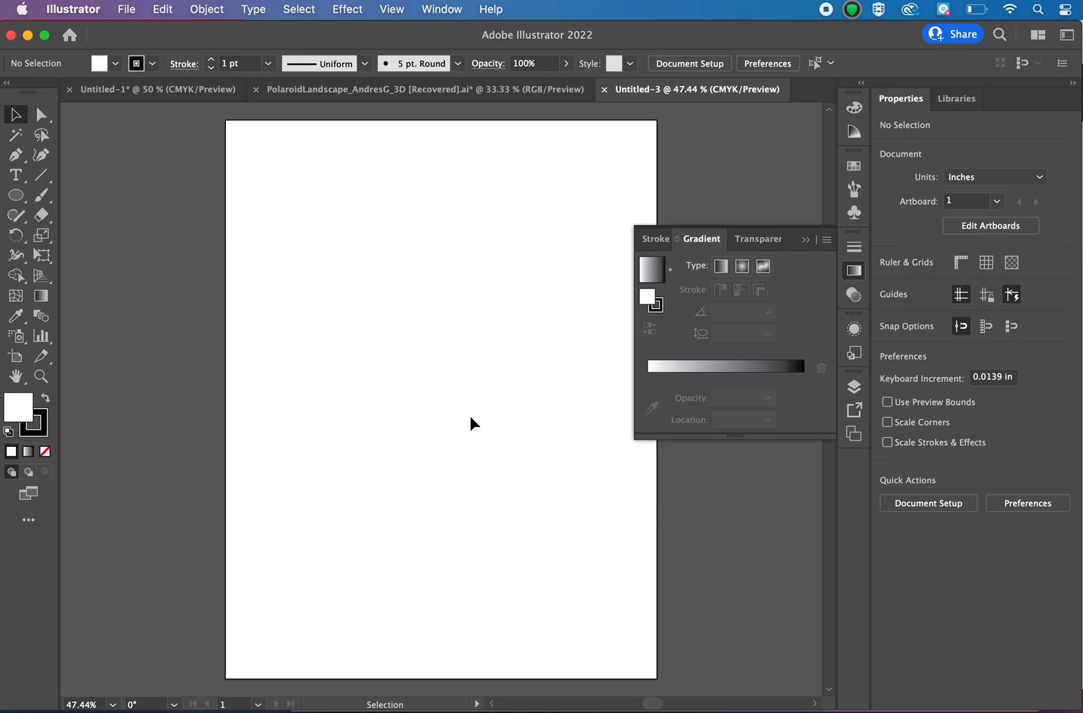
Step: Paste the two outlined rectangles and the circle onto the blank artboard, and select the upper rectangle
key(super+v)
click(147, 303)
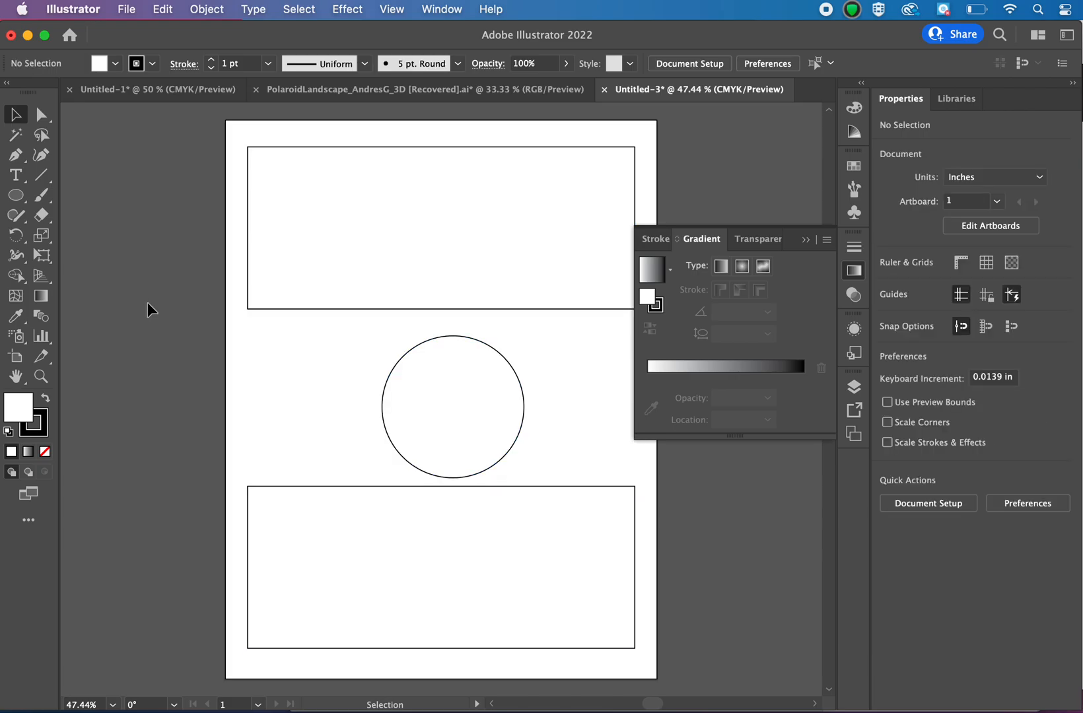
click(354, 243)
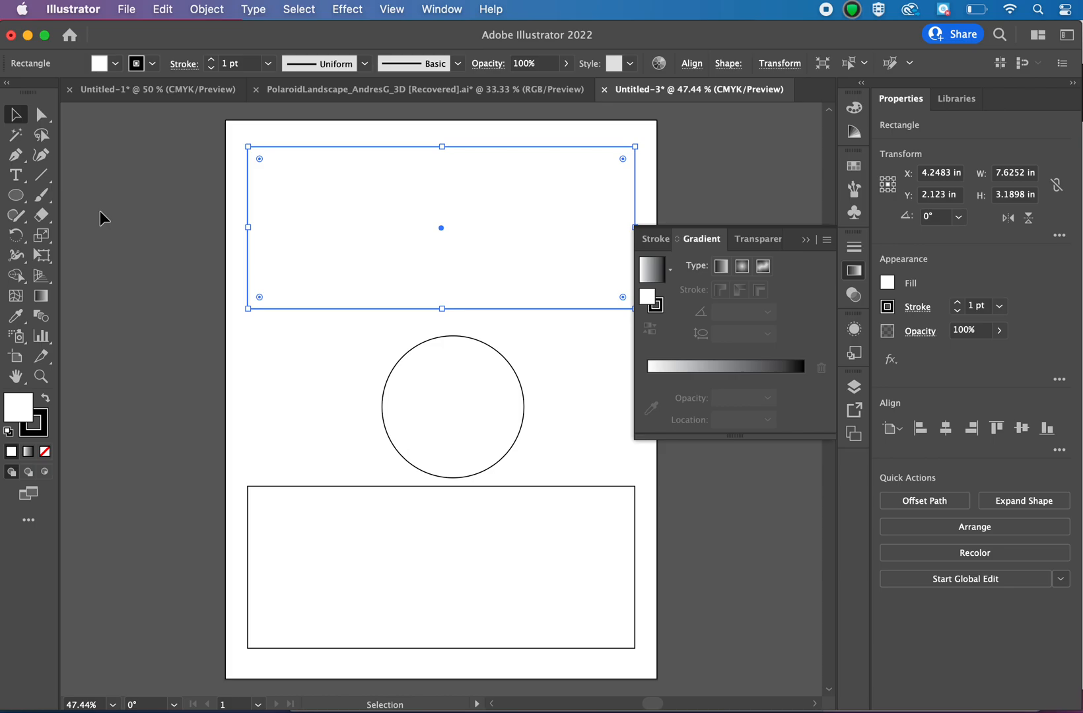
Step: Reset the Essentials Classic workspace and keep the tools displayed in two columns
click(445, 6)
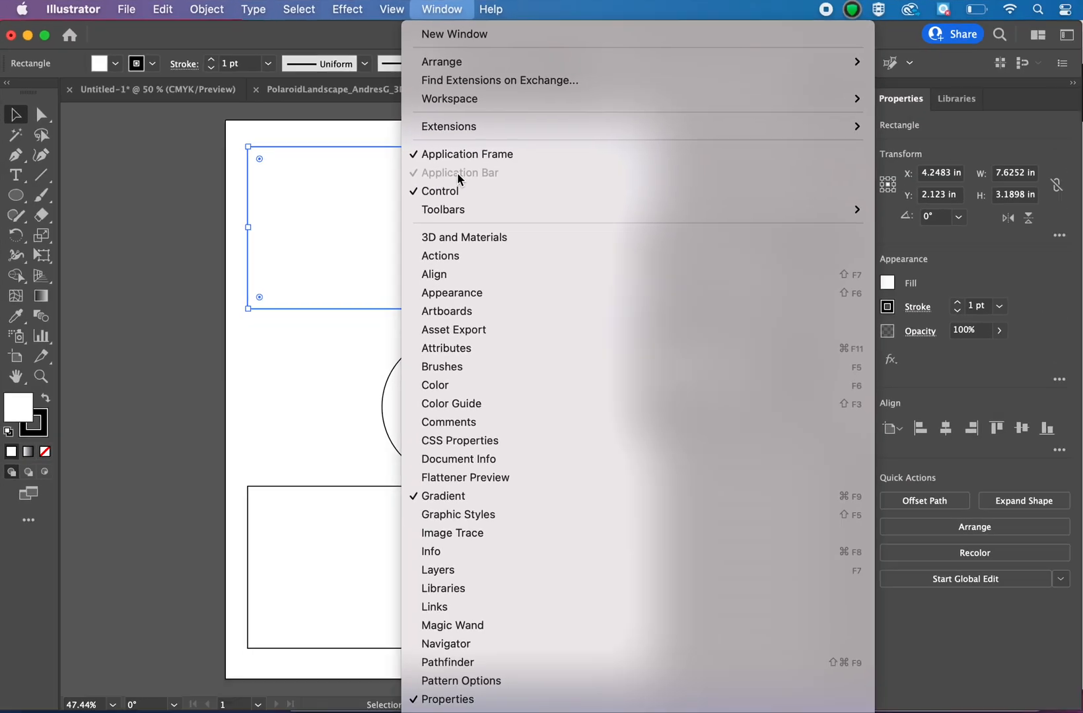
mouse_move(547, 304)
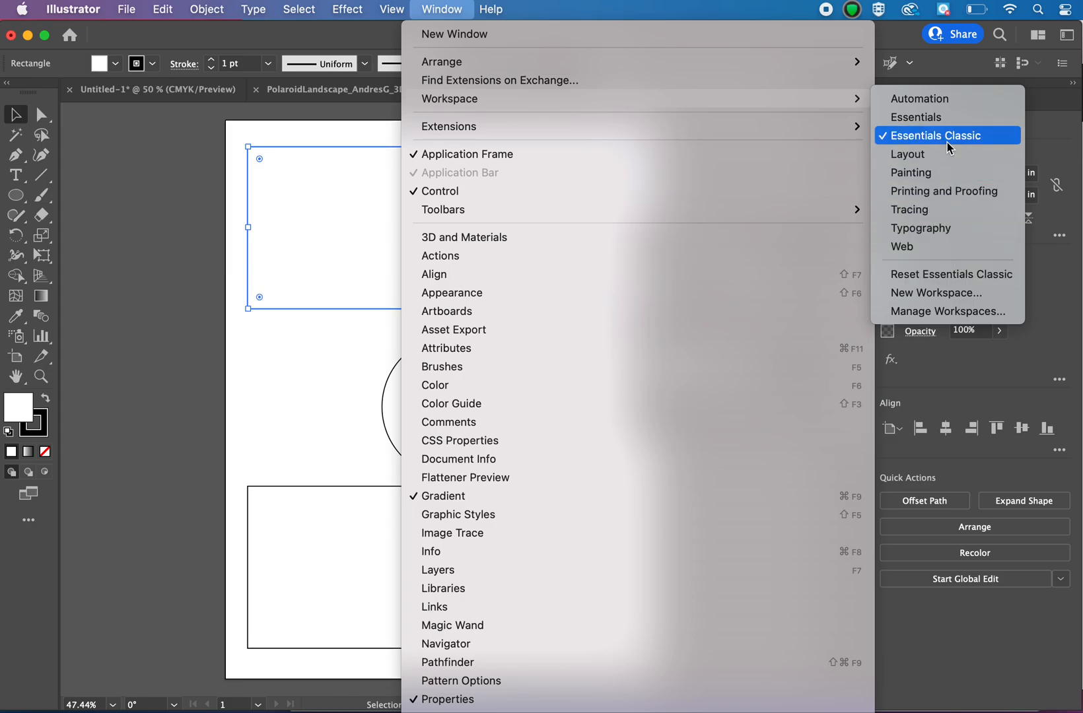
click(953, 274)
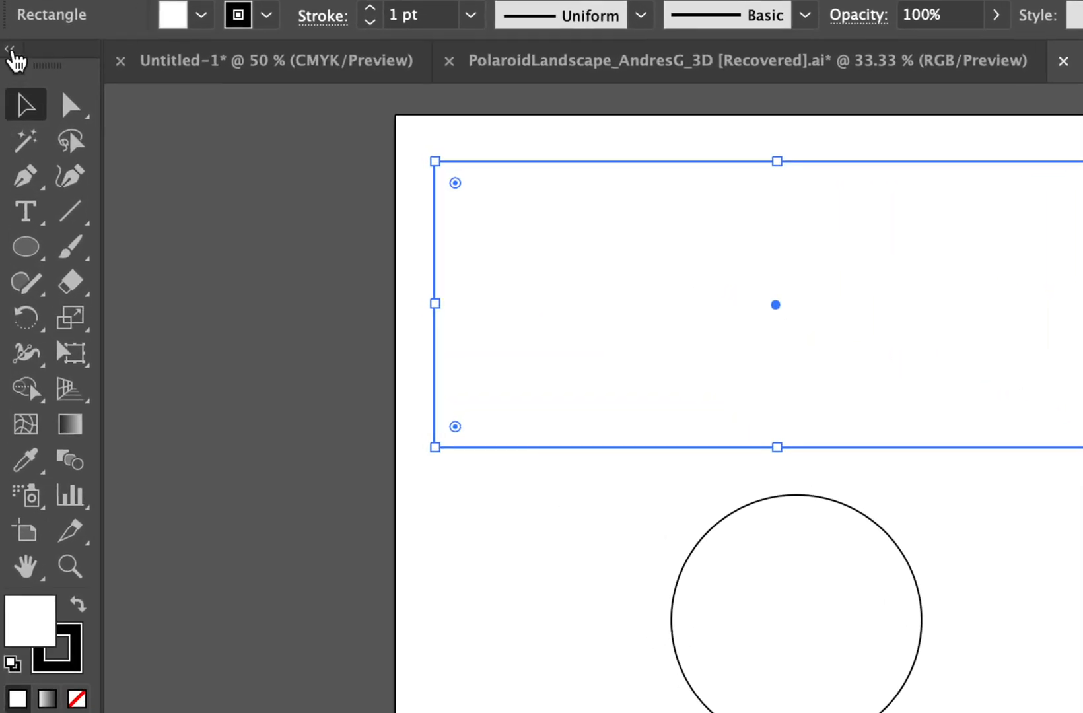
click(9, 48)
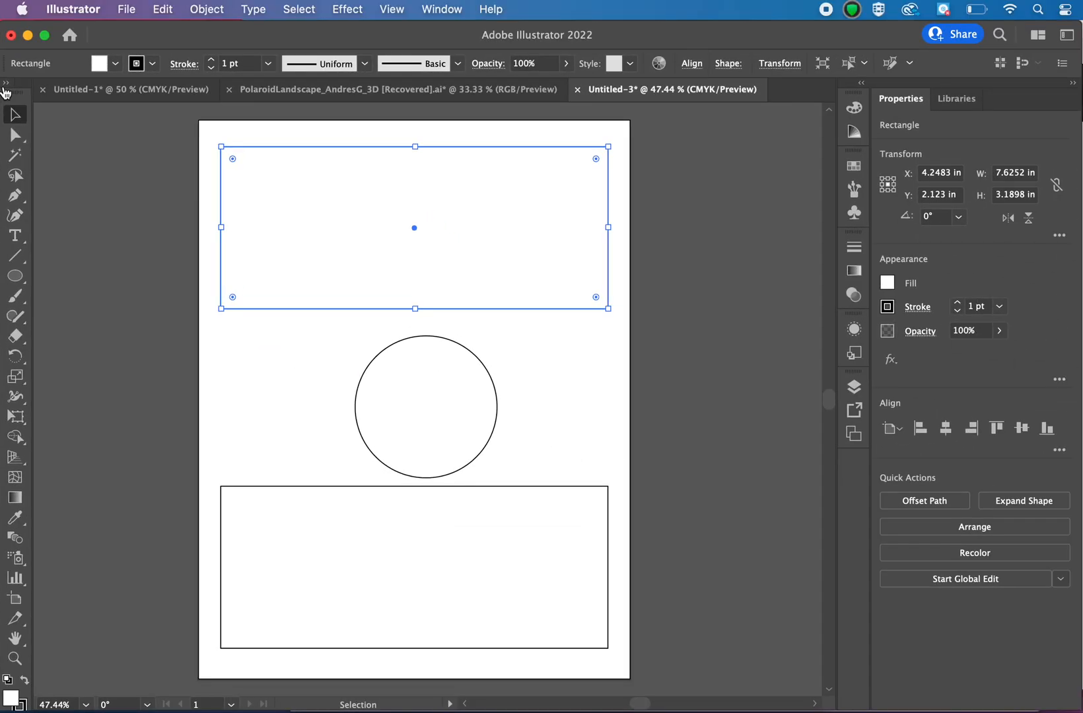
click(5, 84)
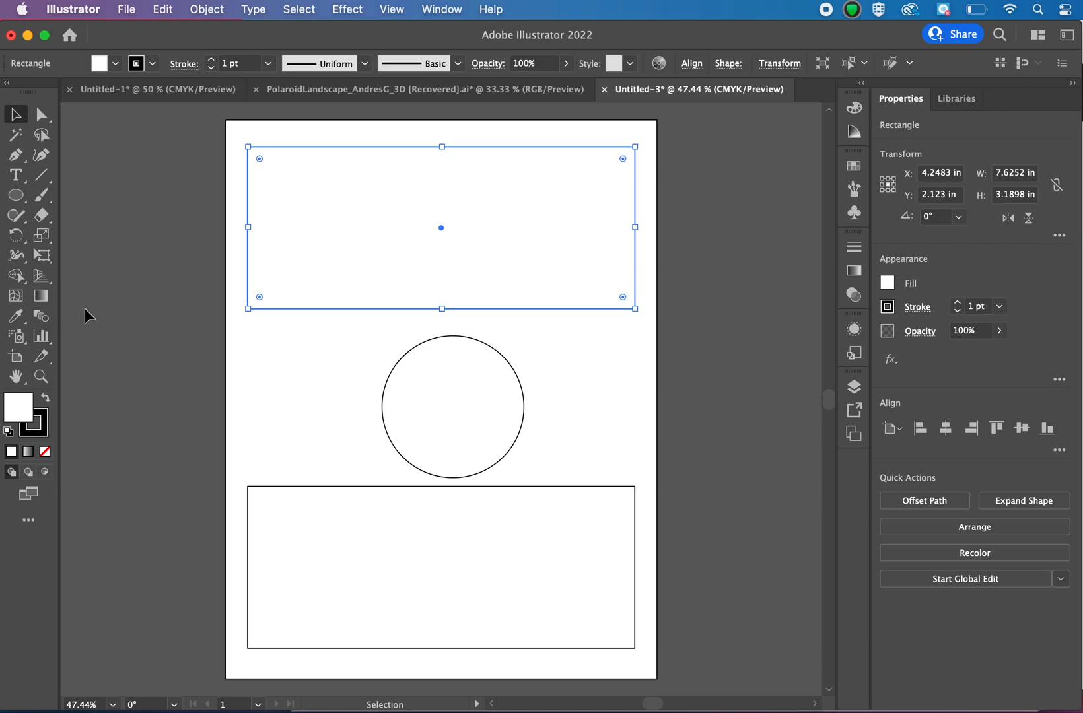
Step: Fill the upper rectangle with a linear white-to-black gradient, redrawing its direction several times and ending nearly horizontal across the full width
click(42, 298)
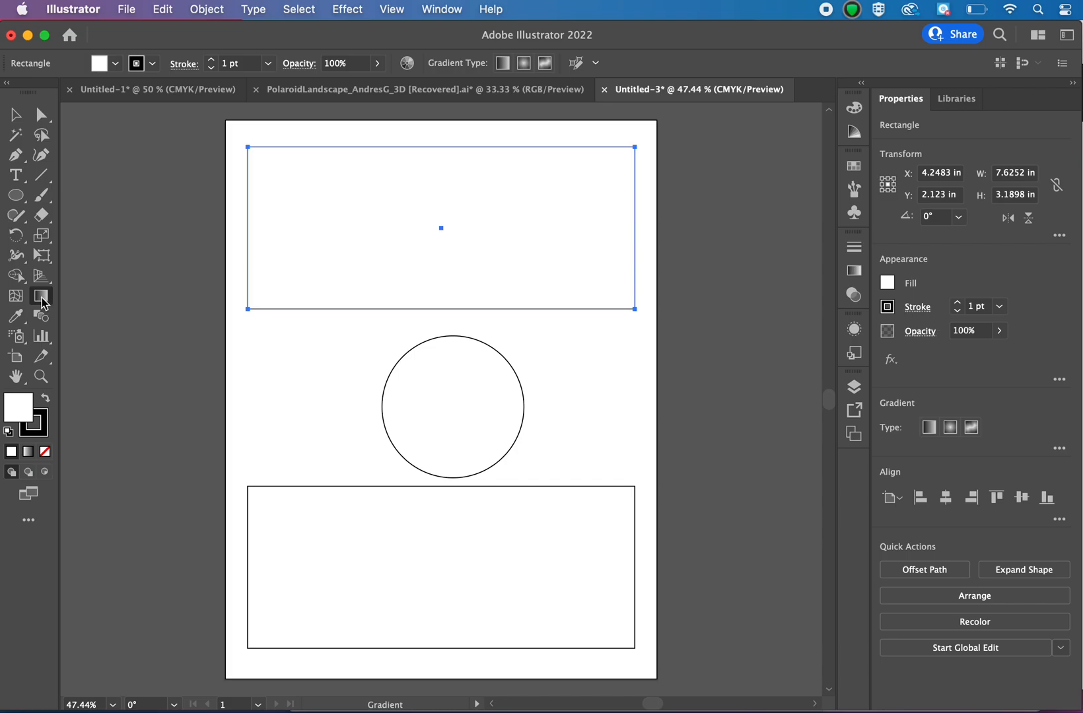
click(341, 162)
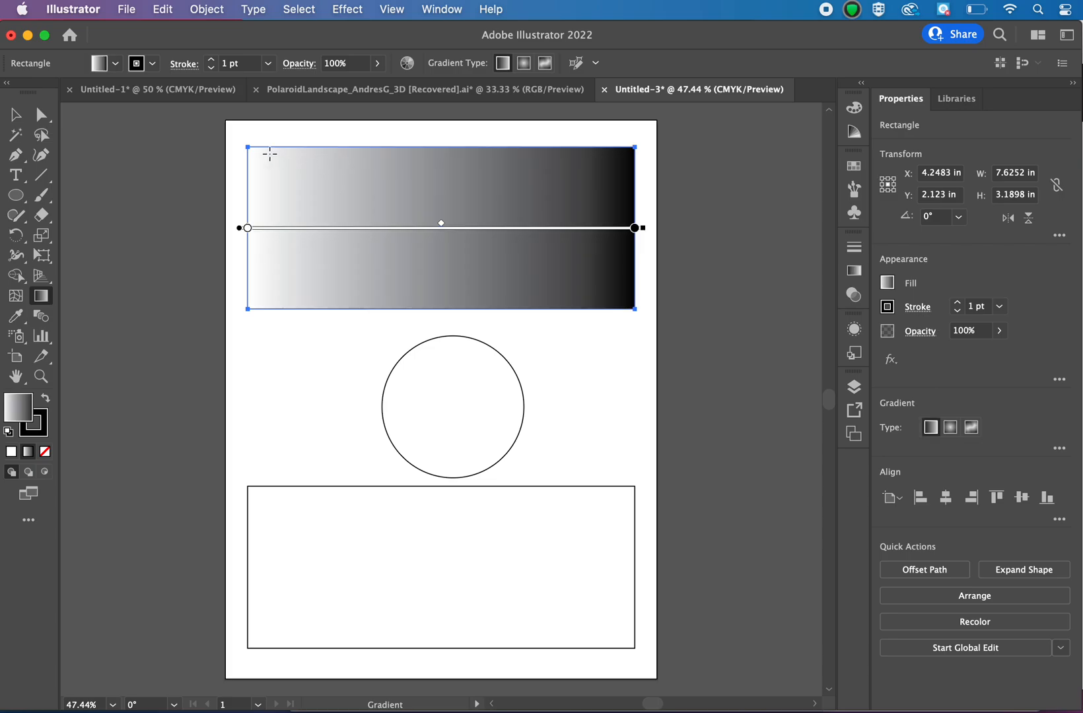
drag(266, 151, 617, 295)
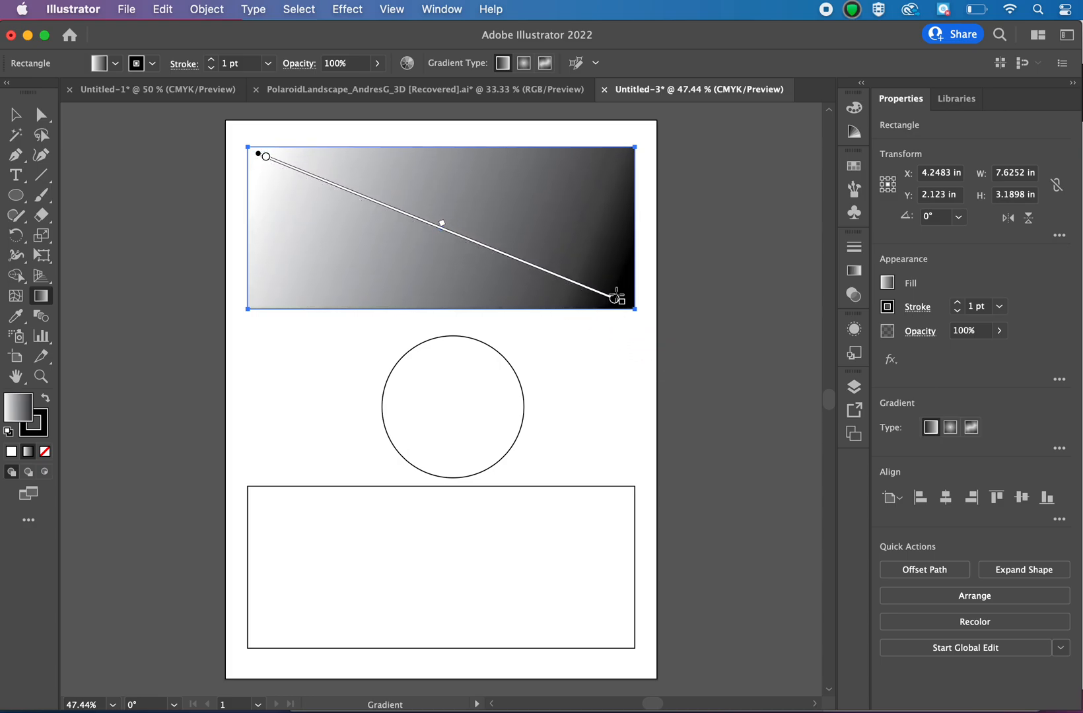
drag(573, 186, 355, 333)
mouse_move(641, 135)
mouse_down()
mouse_move(204, 330)
mouse_move(308, 290)
mouse_up()
drag(564, 229, 297, 263)
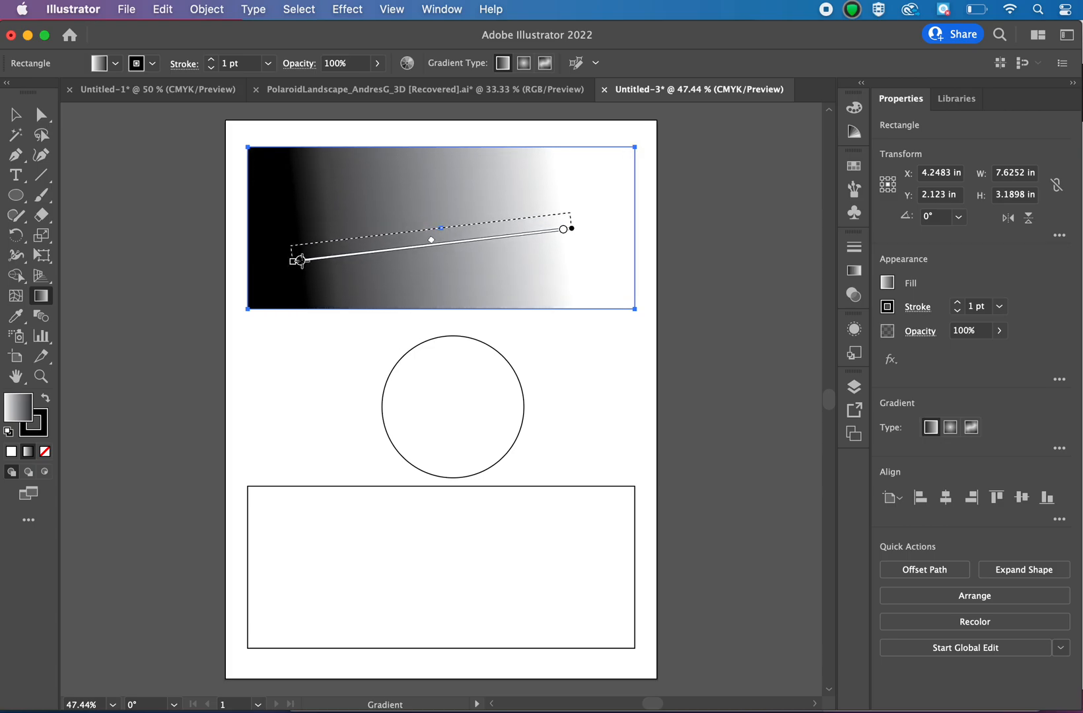
mouse_move(300, 261)
mouse_down()
mouse_move(377, 399)
mouse_move(476, 493)
mouse_move(520, 511)
mouse_move(613, 344)
mouse_move(623, 261)
mouse_move(601, 239)
mouse_move(667, 367)
mouse_up()
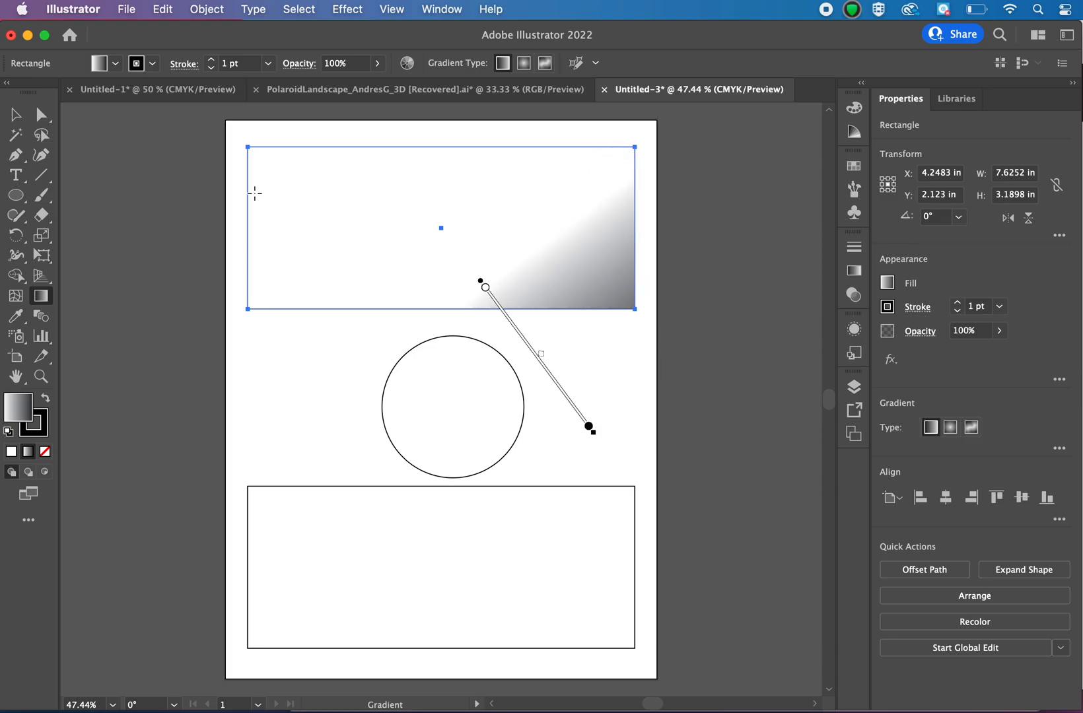
drag(237, 200, 661, 206)
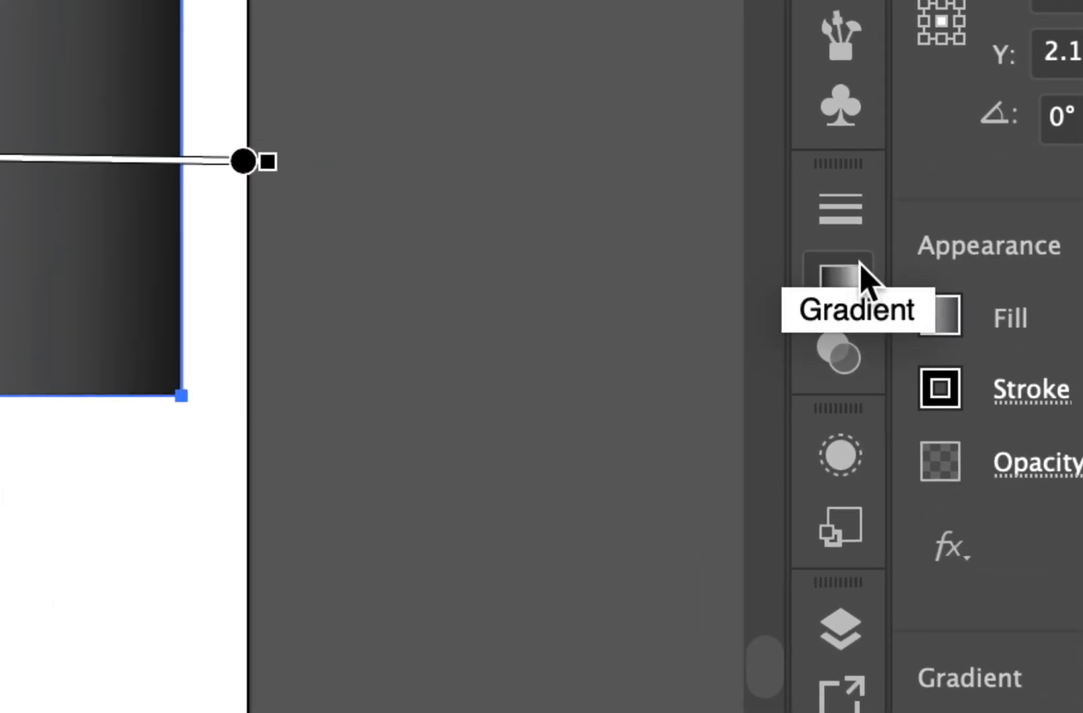
Step: Recolor the gradient's white stop in RGB to light blue 79FFFF, and activate the color picker for that stop
click(857, 276)
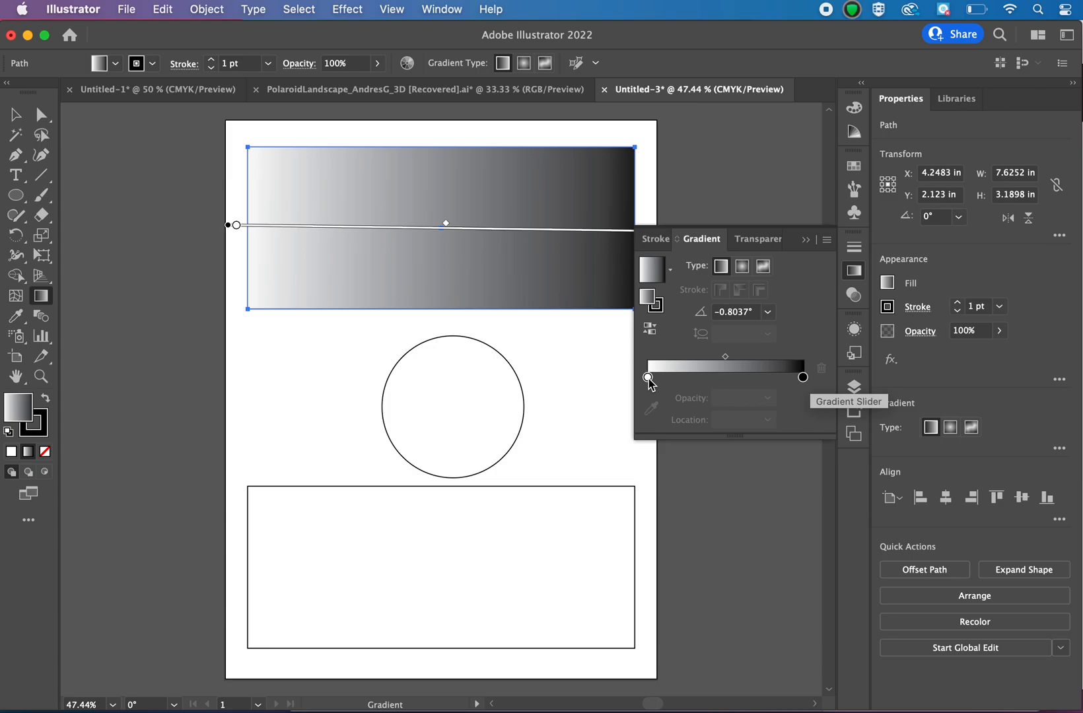
click(854, 276)
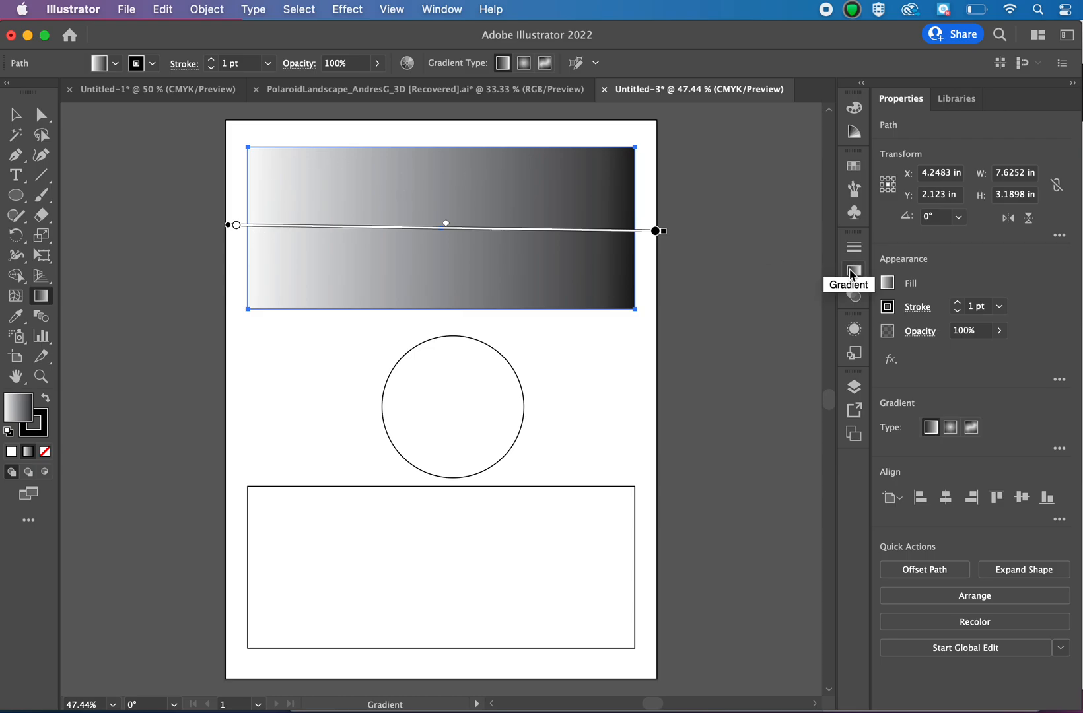
click(853, 272)
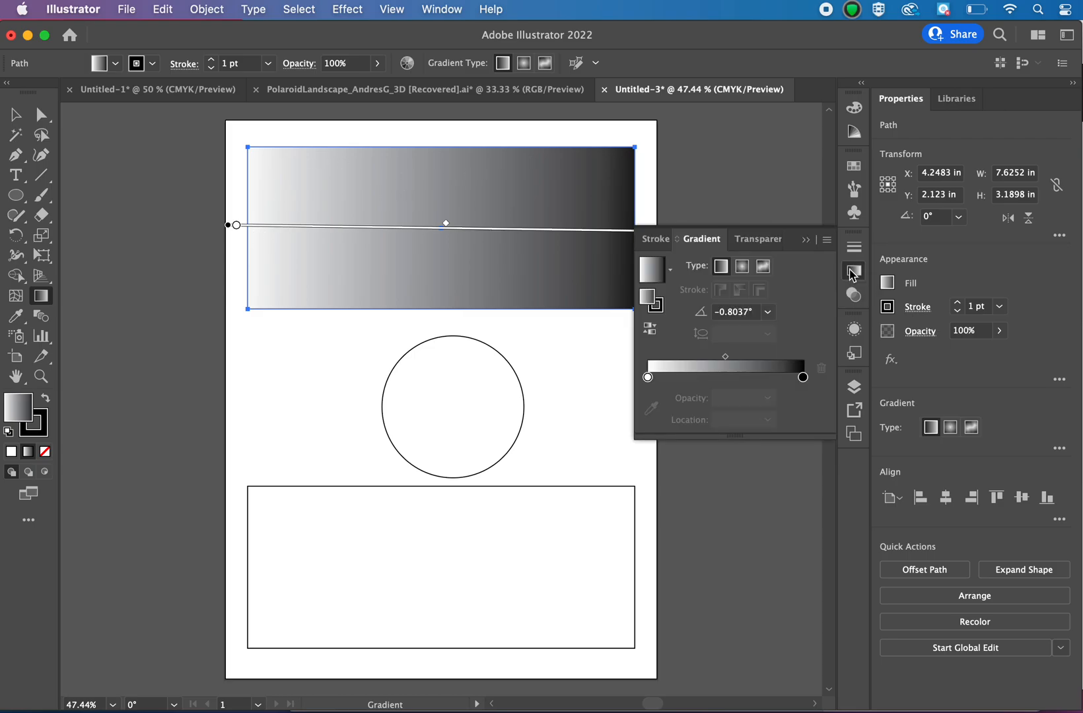
click(648, 378)
double_click(648, 378)
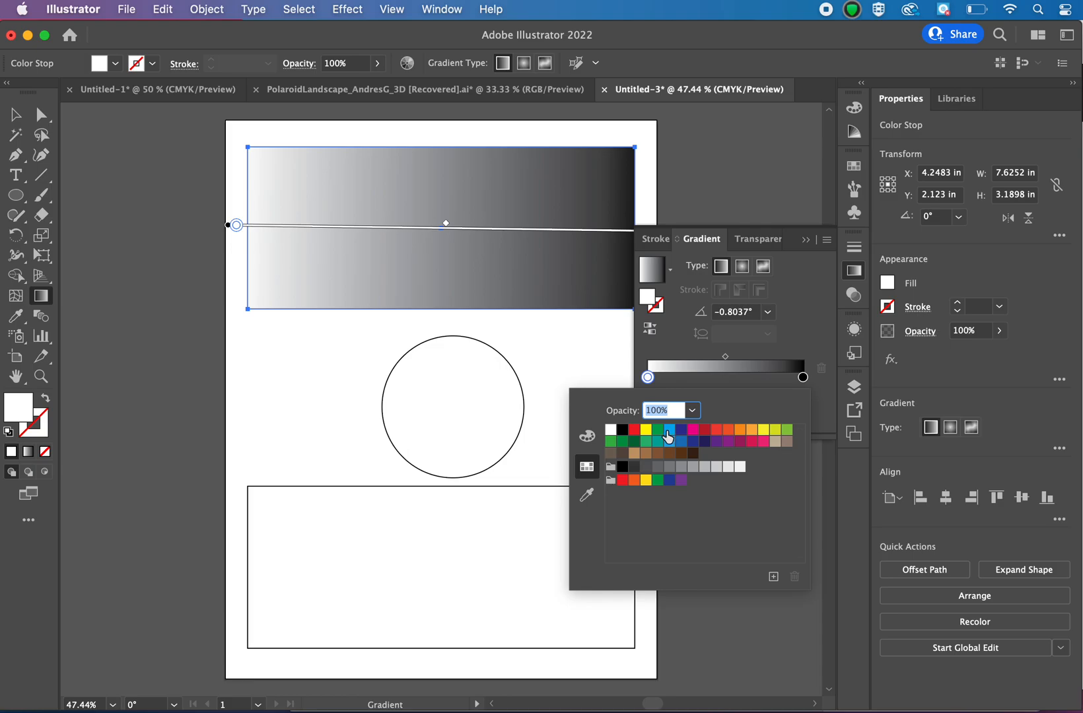
click(587, 439)
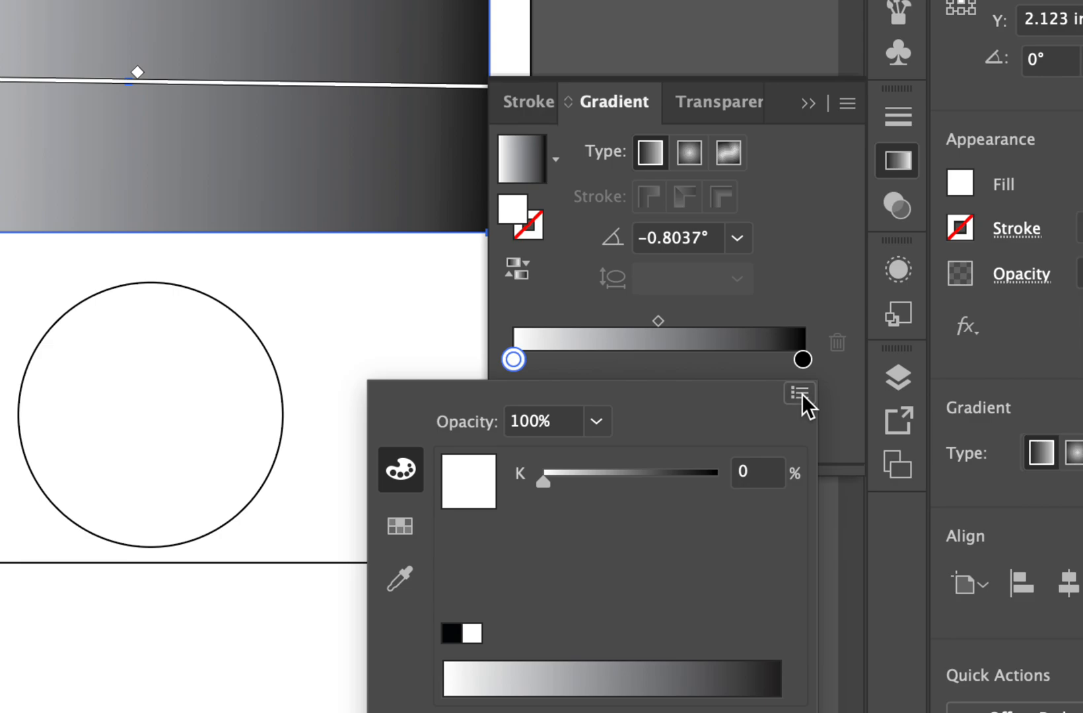
click(800, 393)
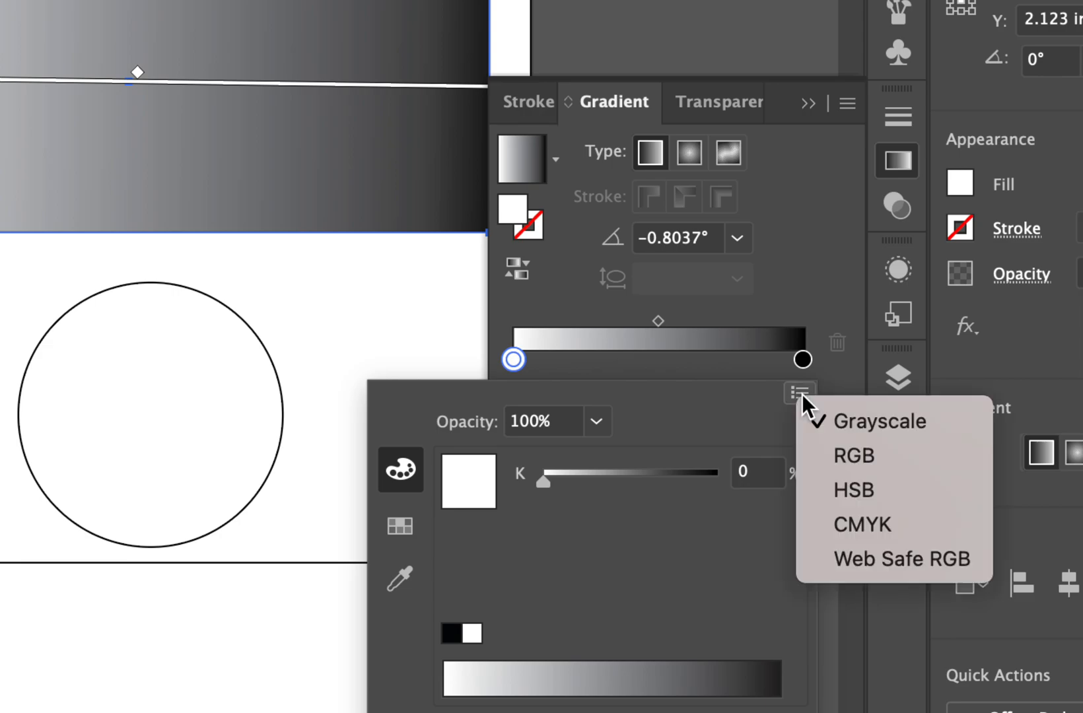
click(839, 454)
click(624, 471)
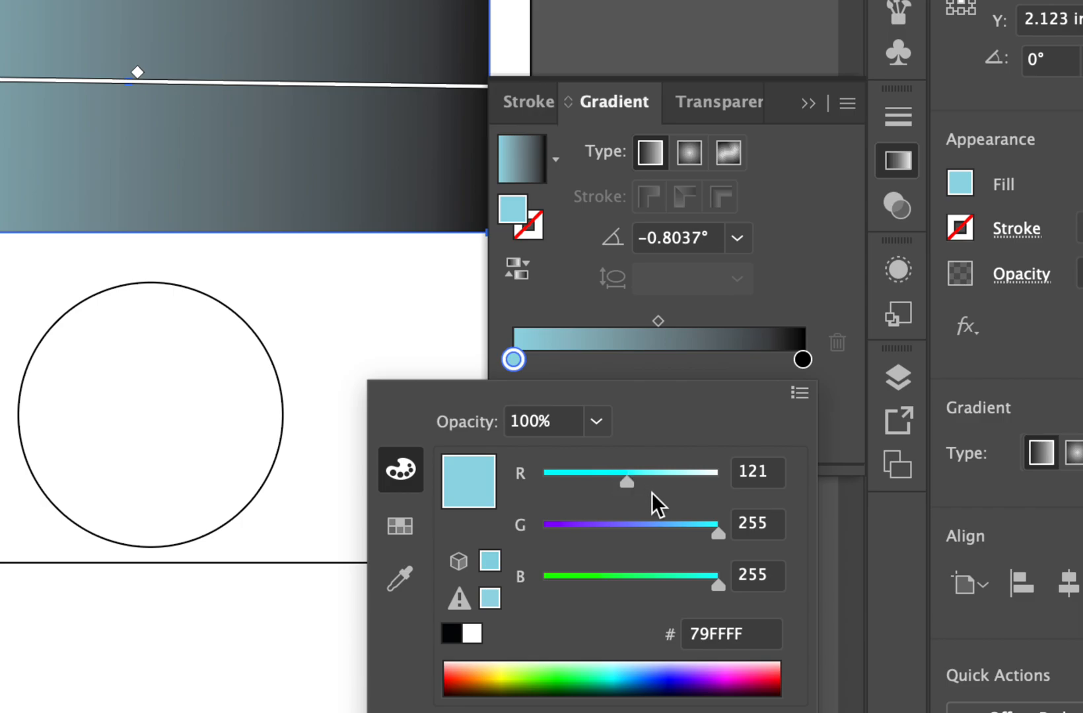
click(399, 527)
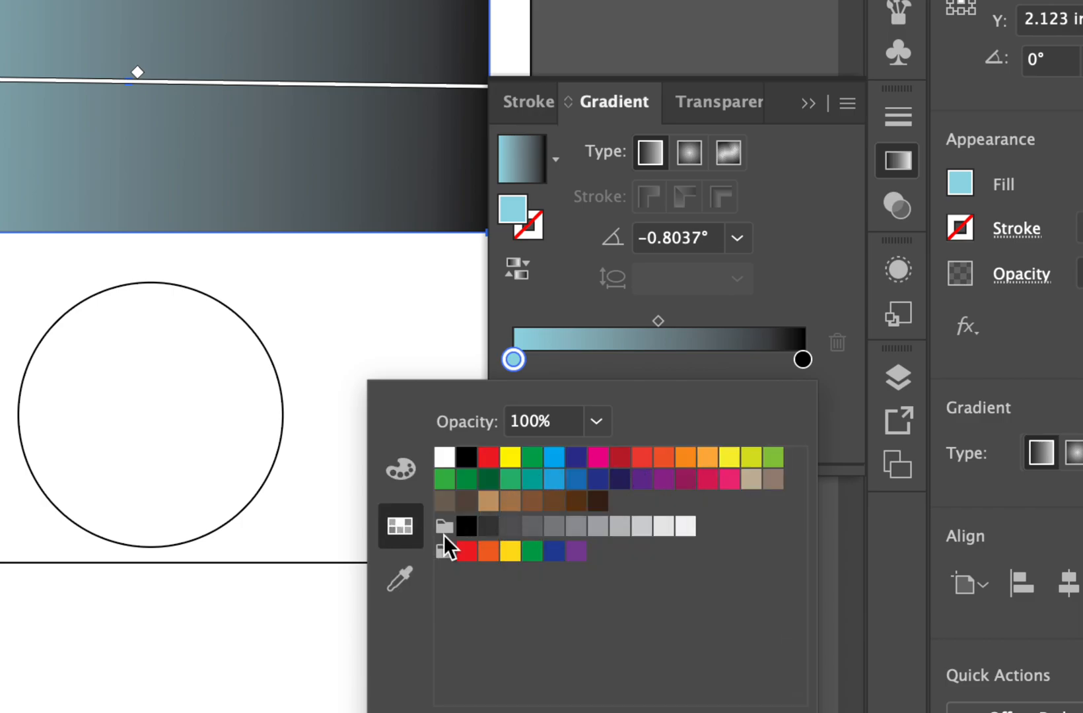
click(399, 575)
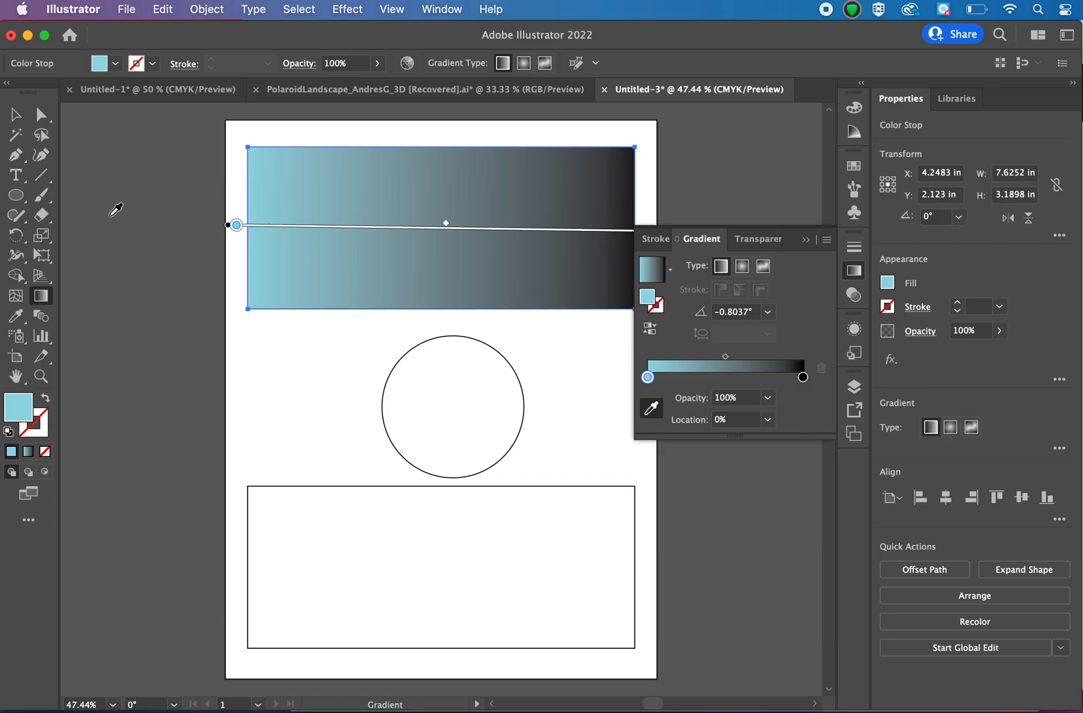
Step: In the Untitled-1 document, remove the upper rectangle's middle purple gradient stop and recolor the remaining stops white and black
click(122, 87)
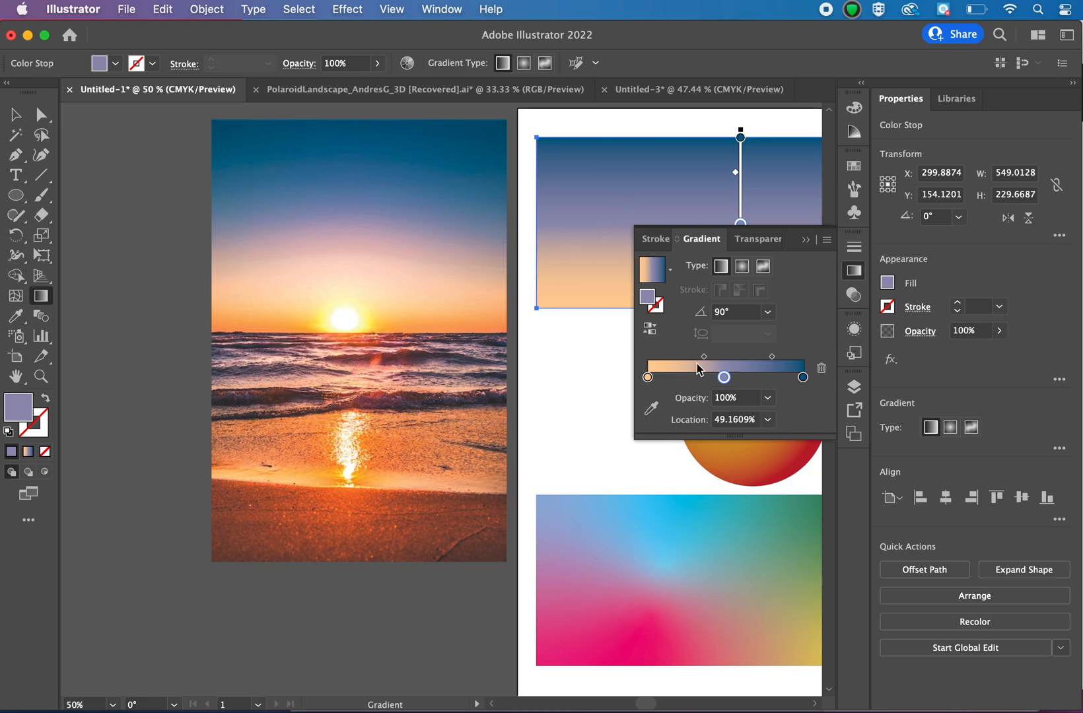
drag(723, 377, 706, 416)
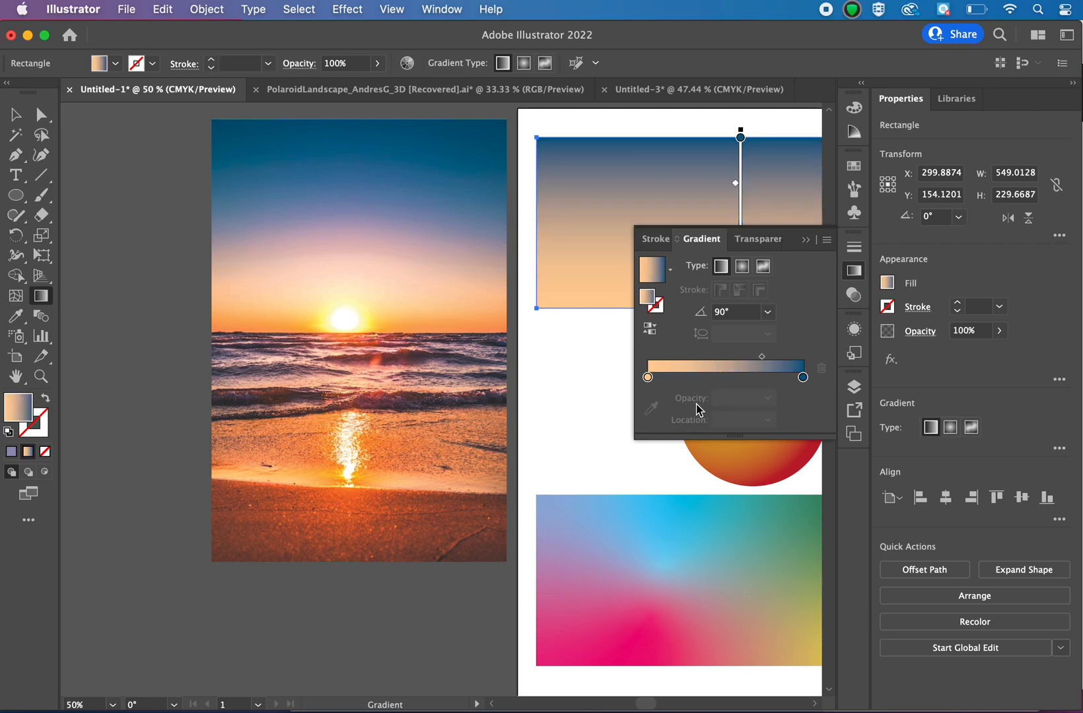
double_click(647, 377)
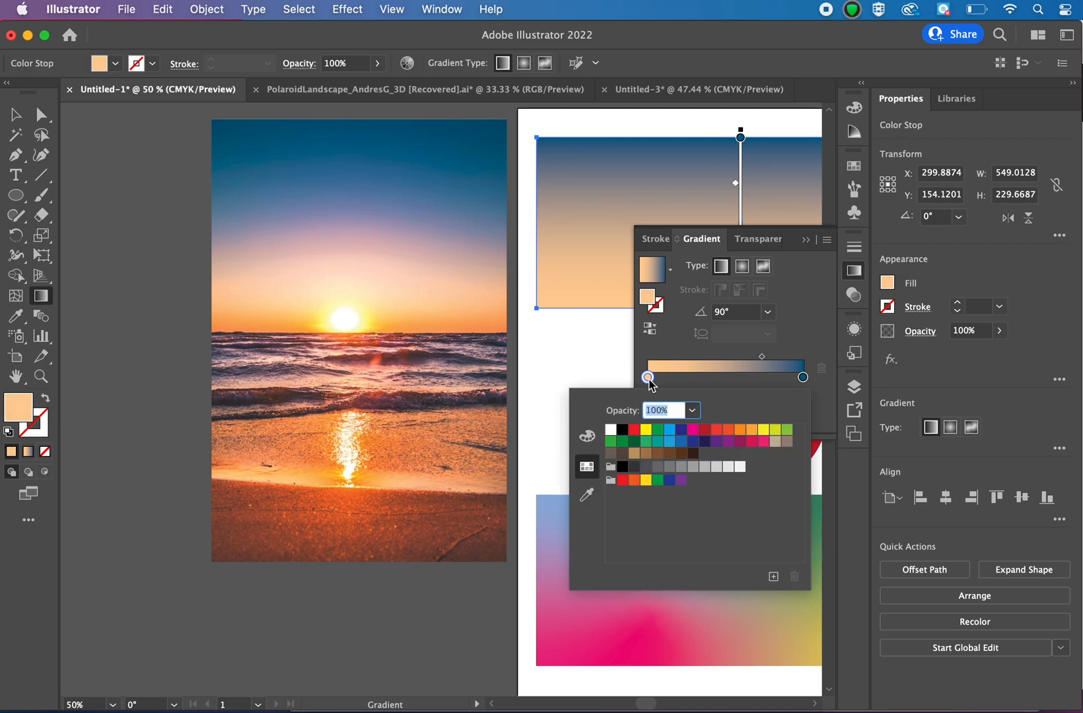
click(610, 429)
double_click(803, 377)
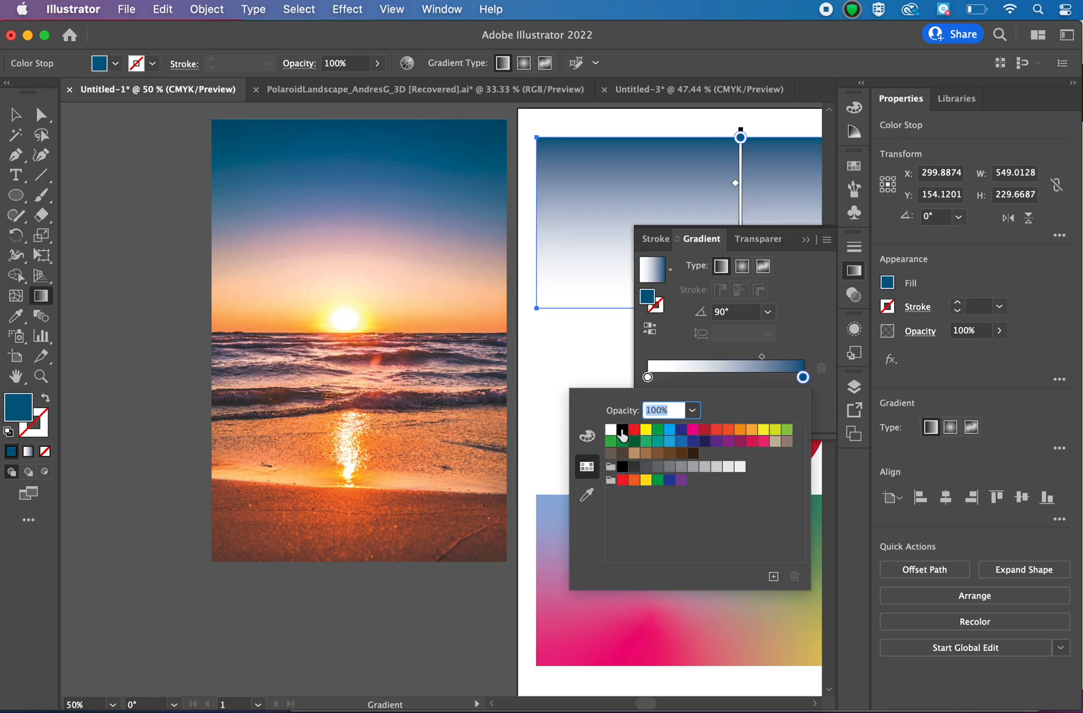
click(622, 431)
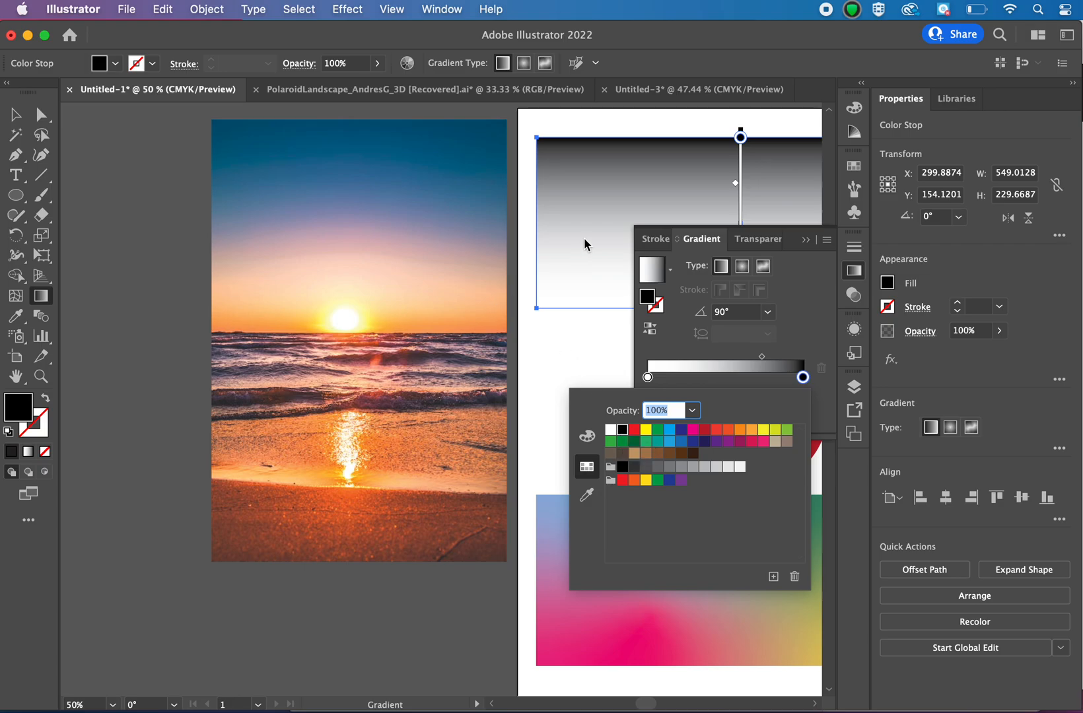
Step: Shift the midpoint between the white and black stops to about 40%
click(761, 358)
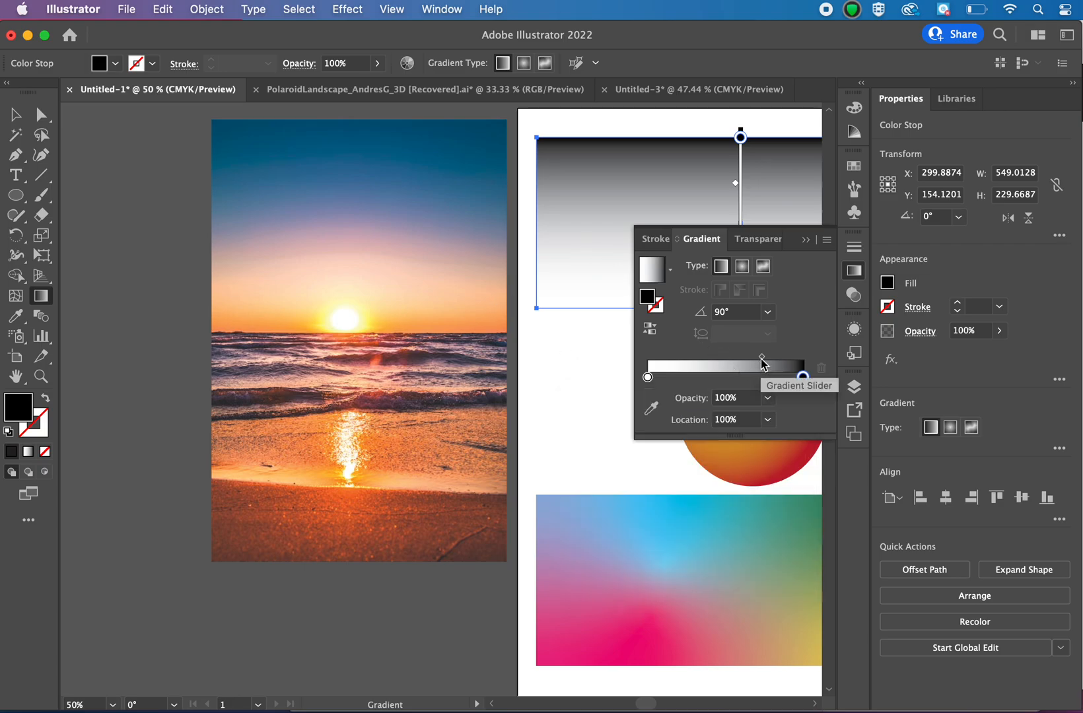
drag(762, 356, 711, 359)
scroll(555, 358, right, 5)
scroll(556, 358, up, 2)
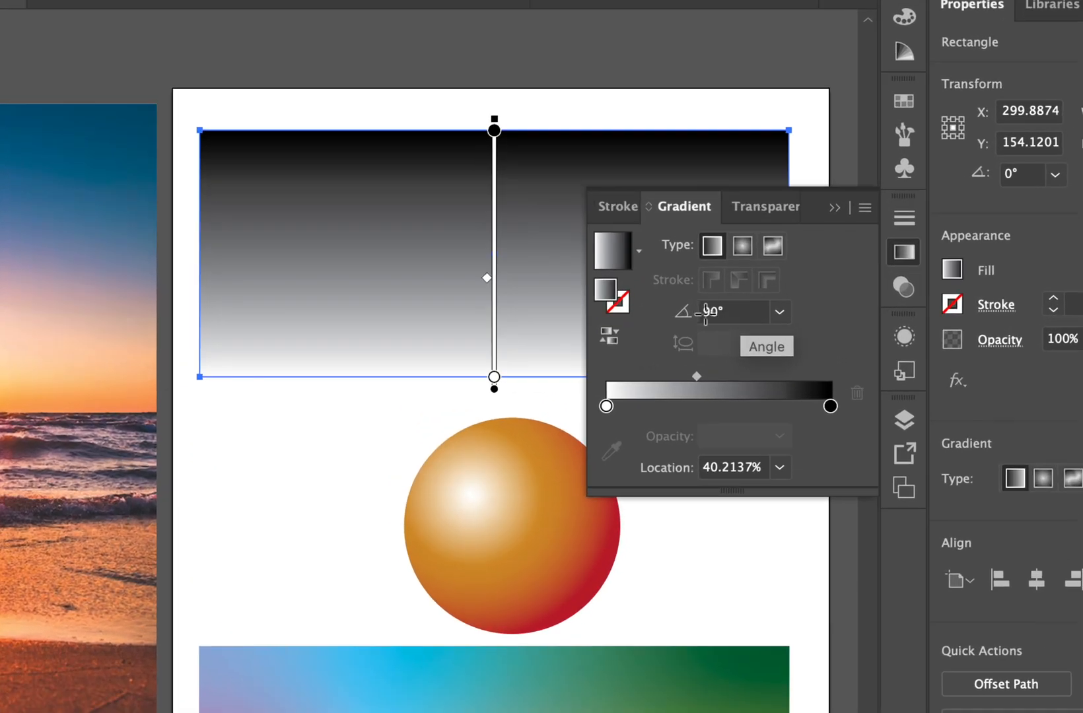
Step: Set the rectangle's gradient angle to 0° and return it to 90°
click(727, 312)
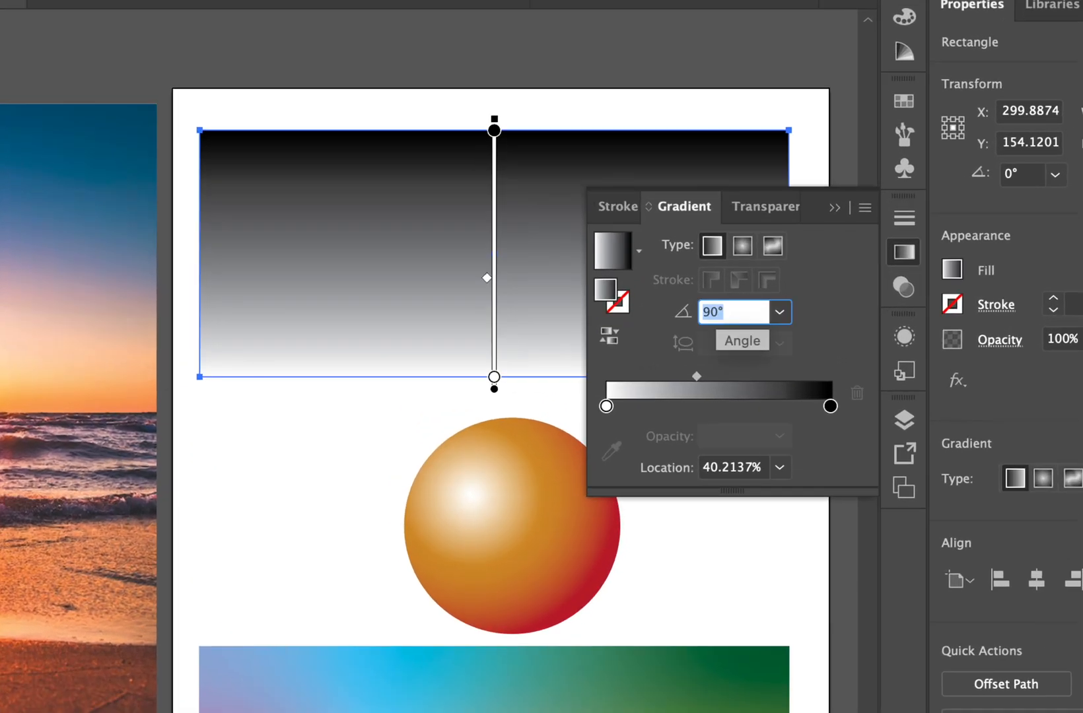
text(0)
key(Return)
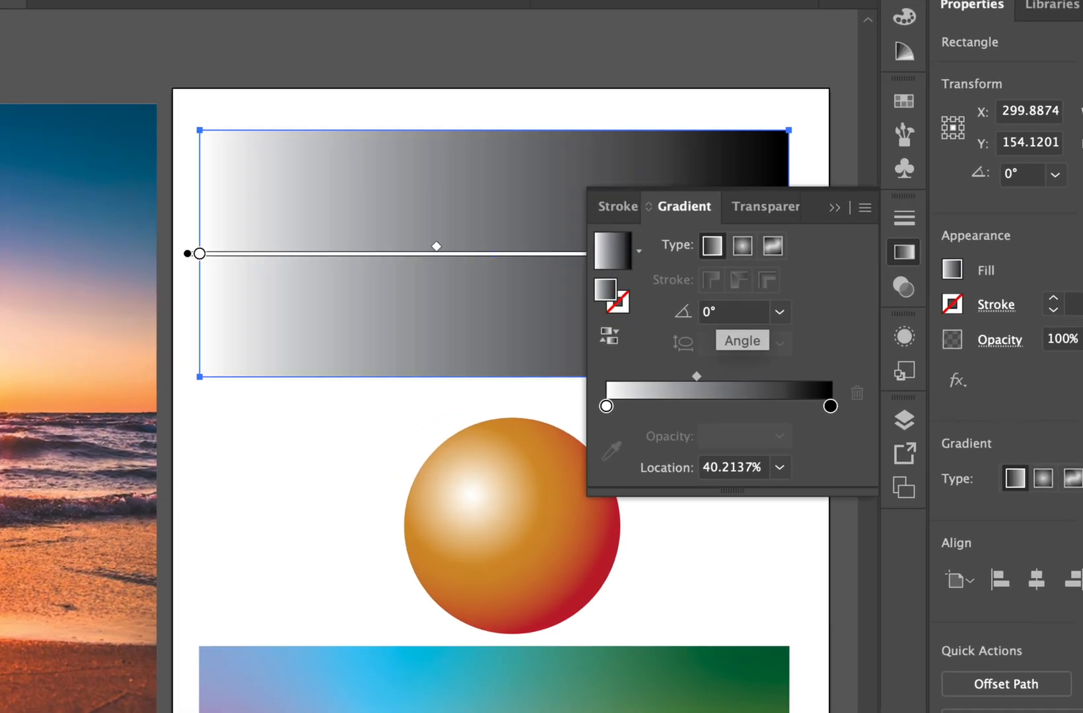
click(727, 311)
text(9)
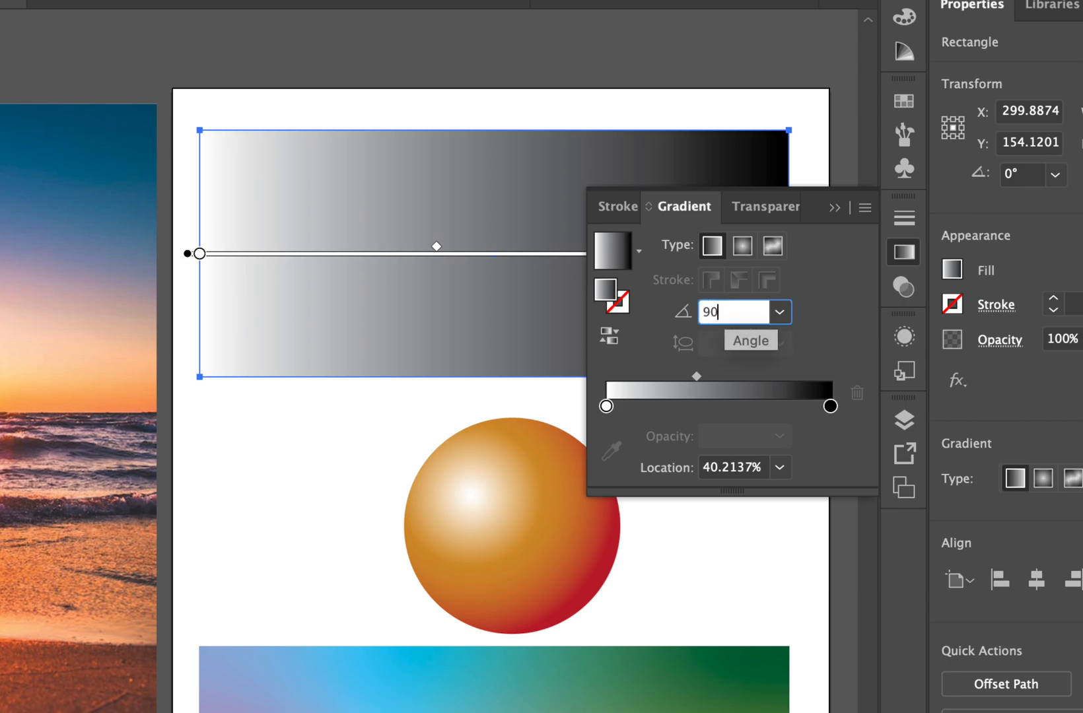
key(Return)
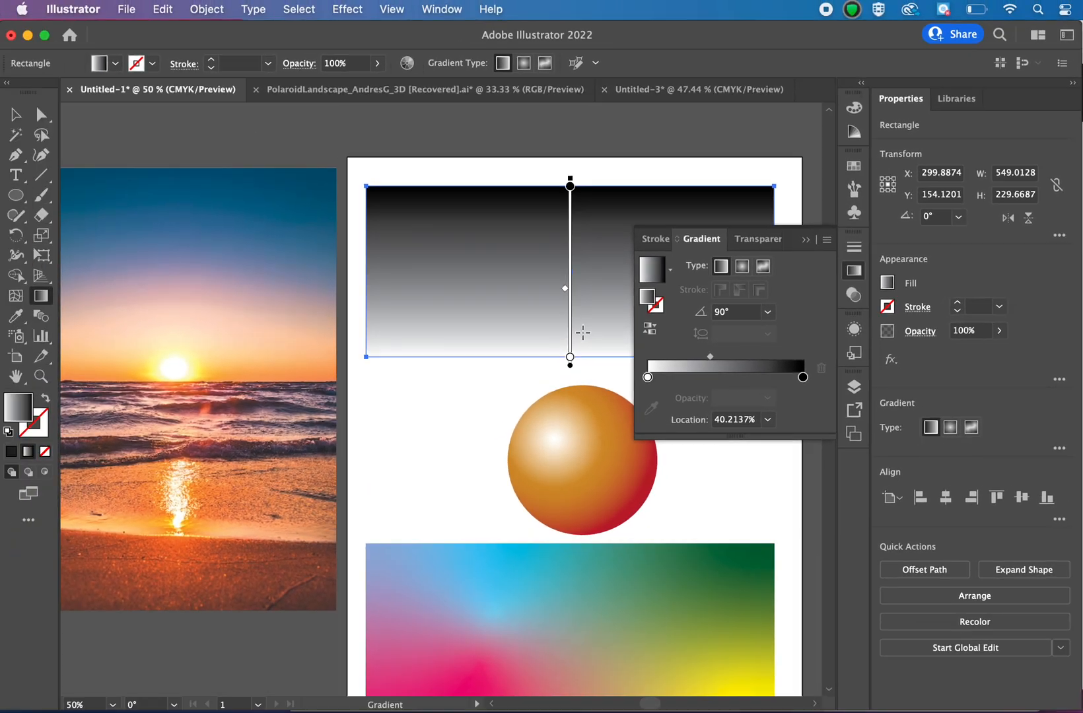
Step: Recolor the black stop with dark blue sampled from the photo's upper sky and the white stop with orange sampled near the sun
double_click(802, 377)
click(586, 494)
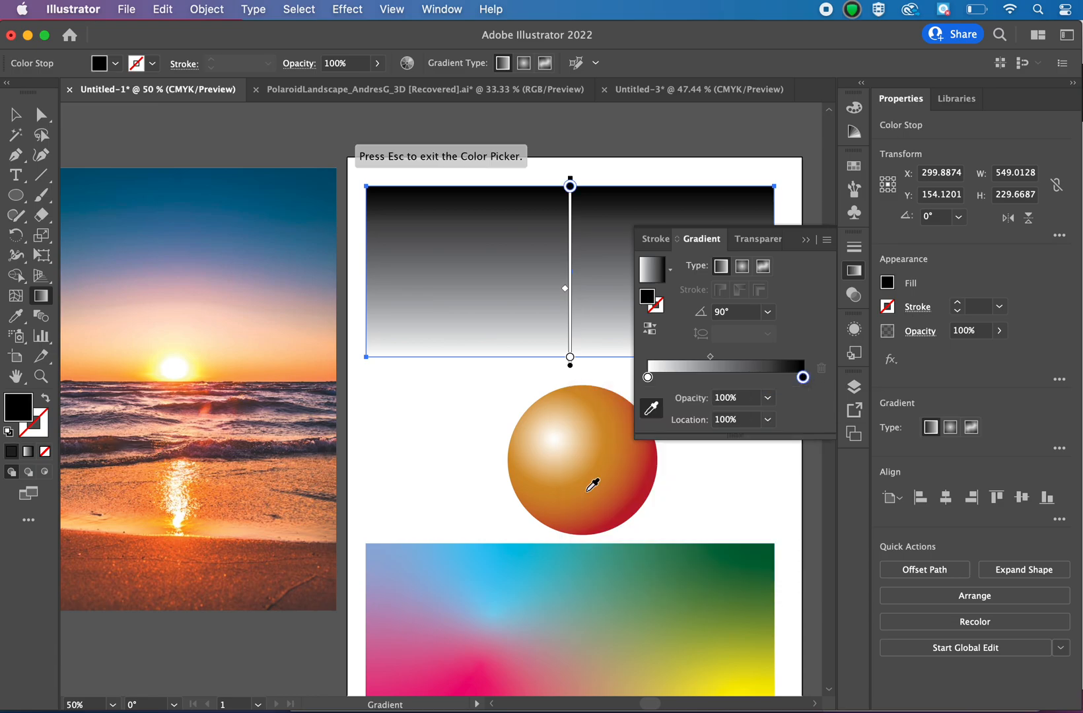
click(264, 175)
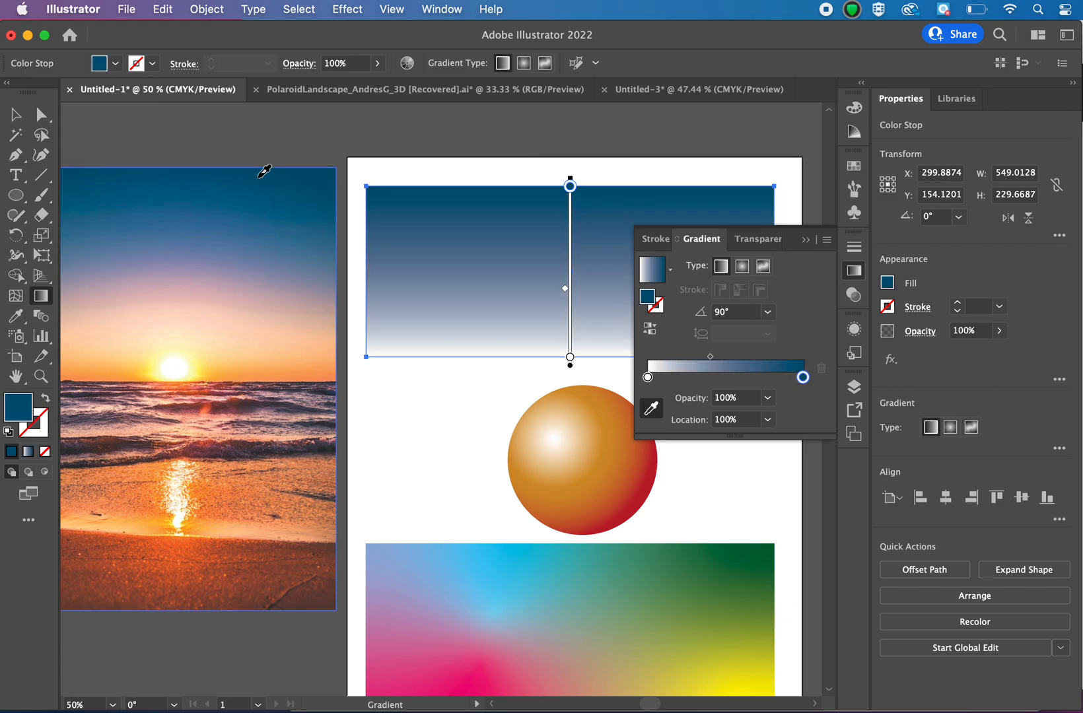
double_click(647, 377)
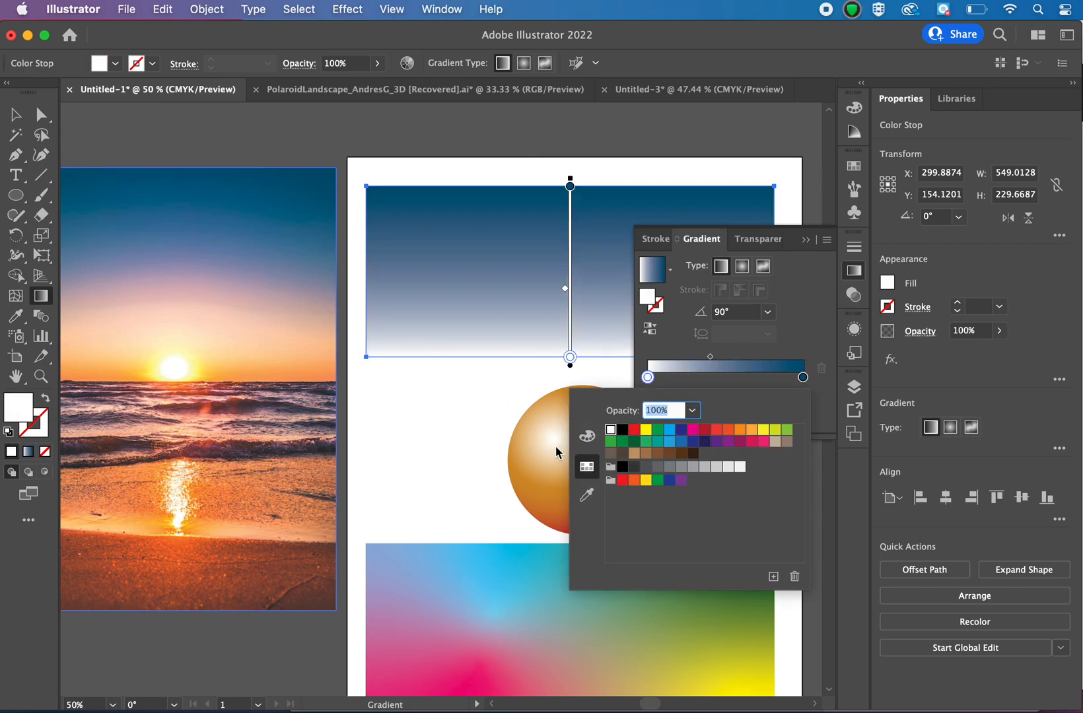
click(587, 497)
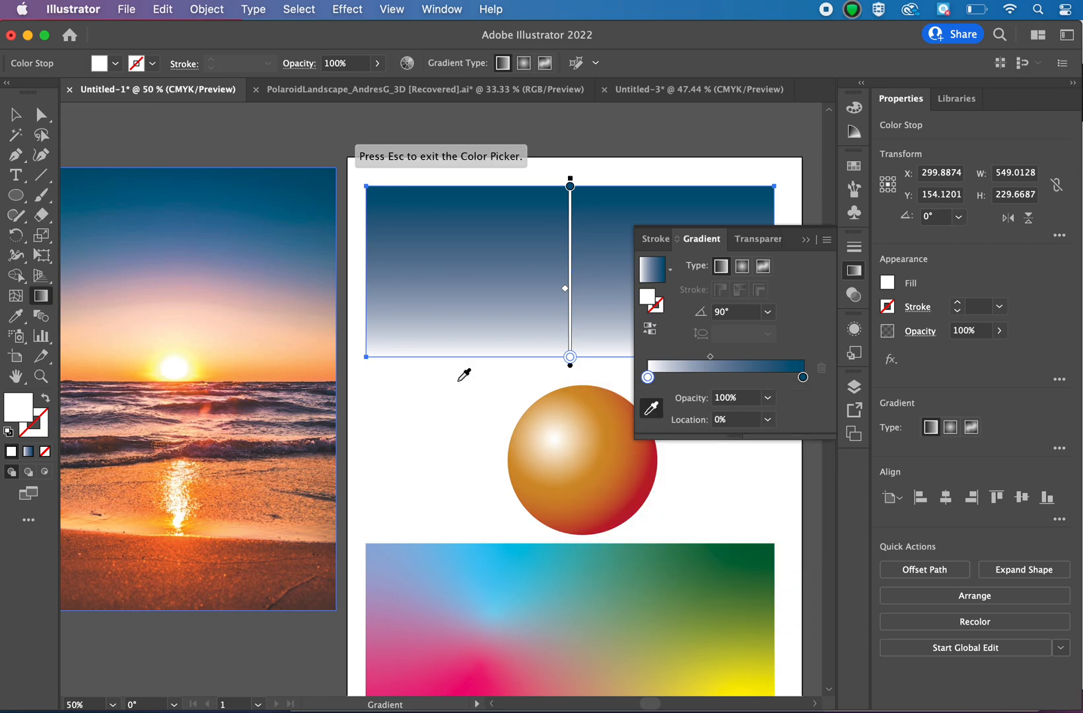
click(231, 368)
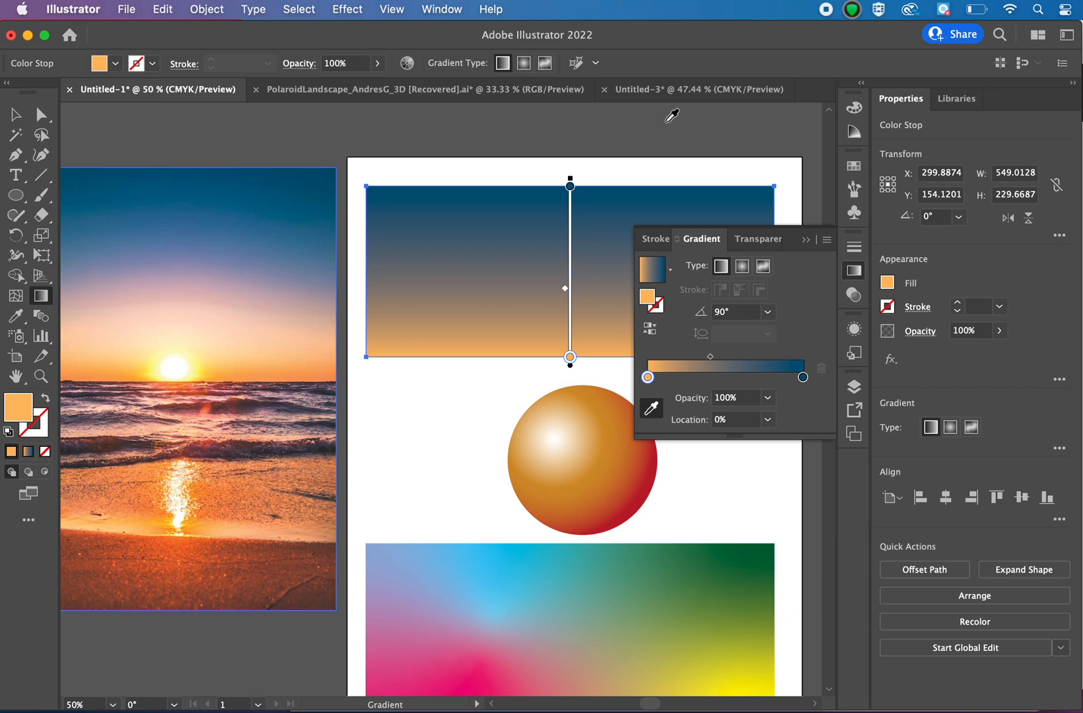
Step: Return to the Untitled-3 document and recolor the upper rectangle's black gradient stop with the dark blue swatch
click(671, 93)
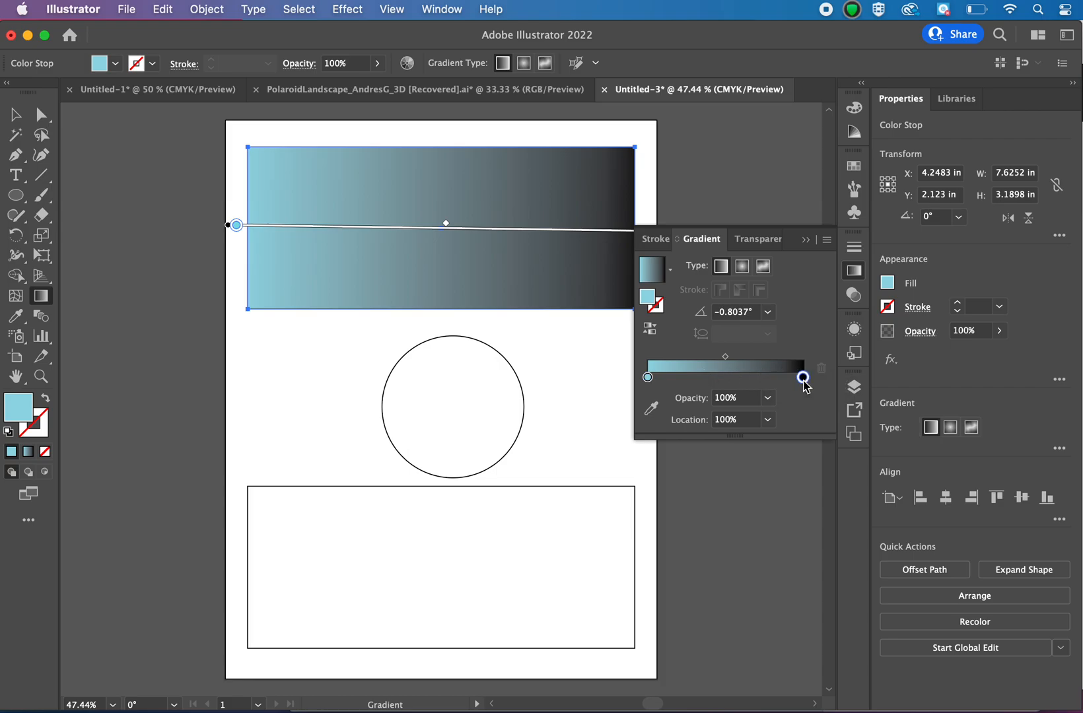
double_click(803, 377)
click(680, 429)
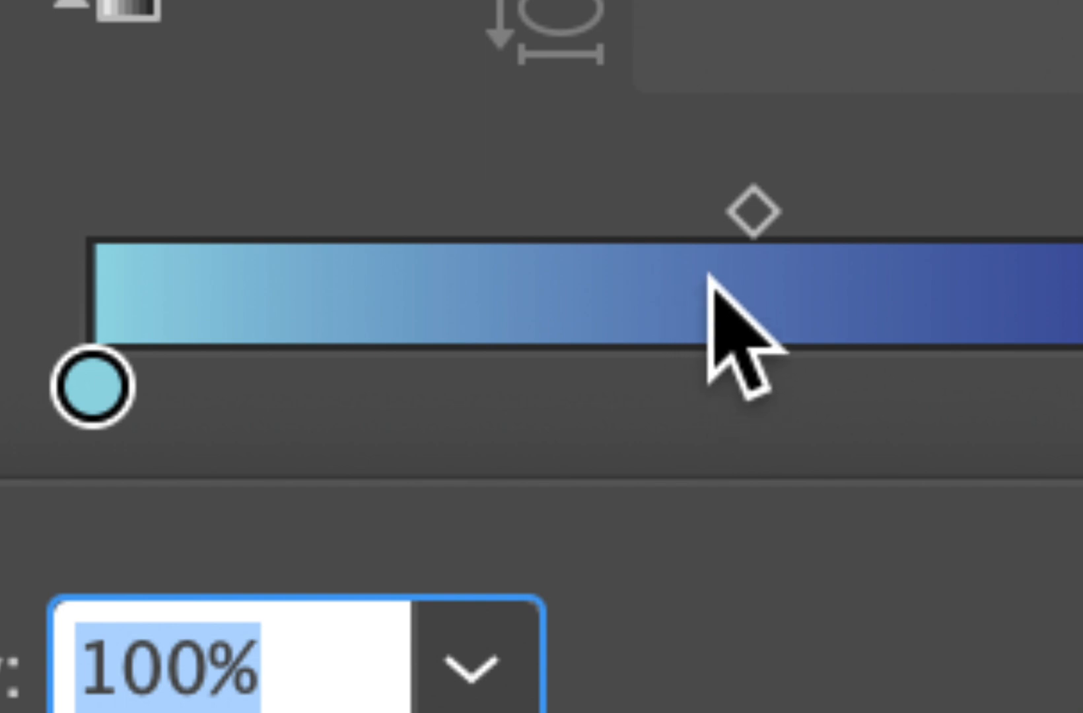
Step: Add a white color stop at about 47% and shift the midpoint between light blue and white to about 27%
click(702, 361)
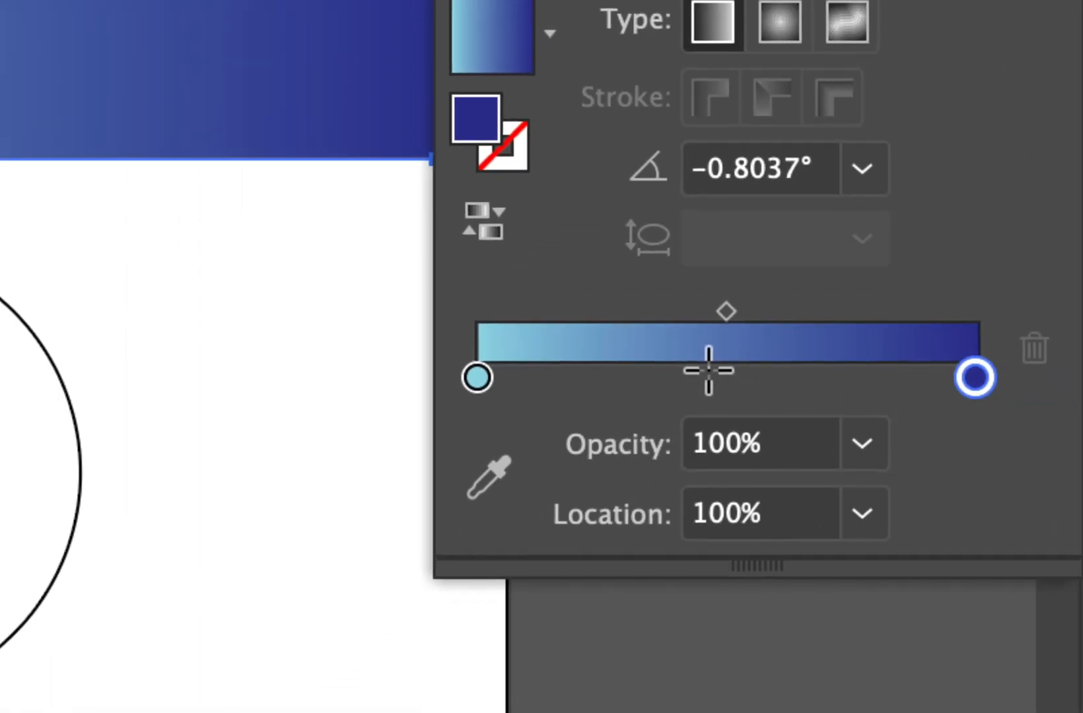
click(711, 373)
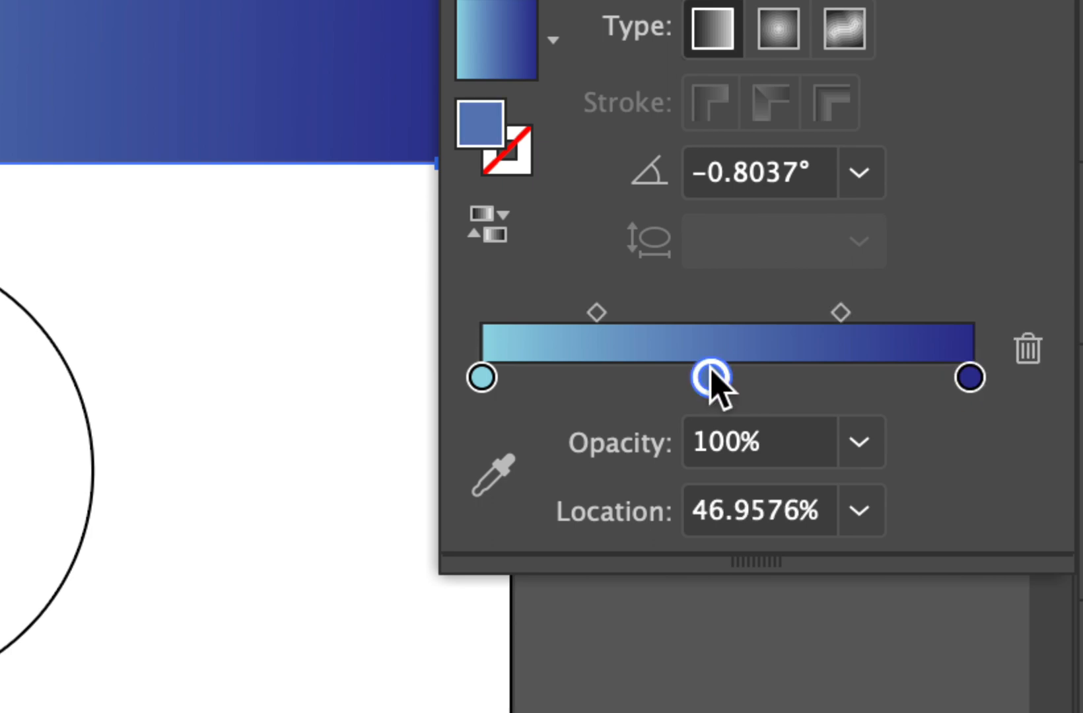
double_click(711, 377)
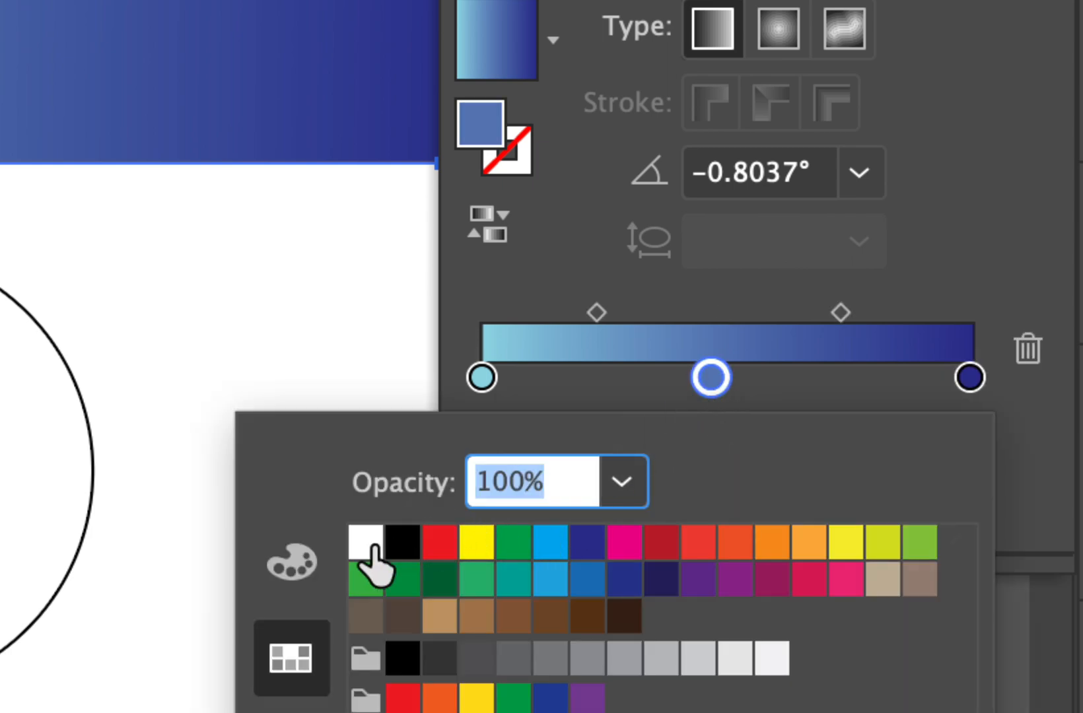
click(366, 545)
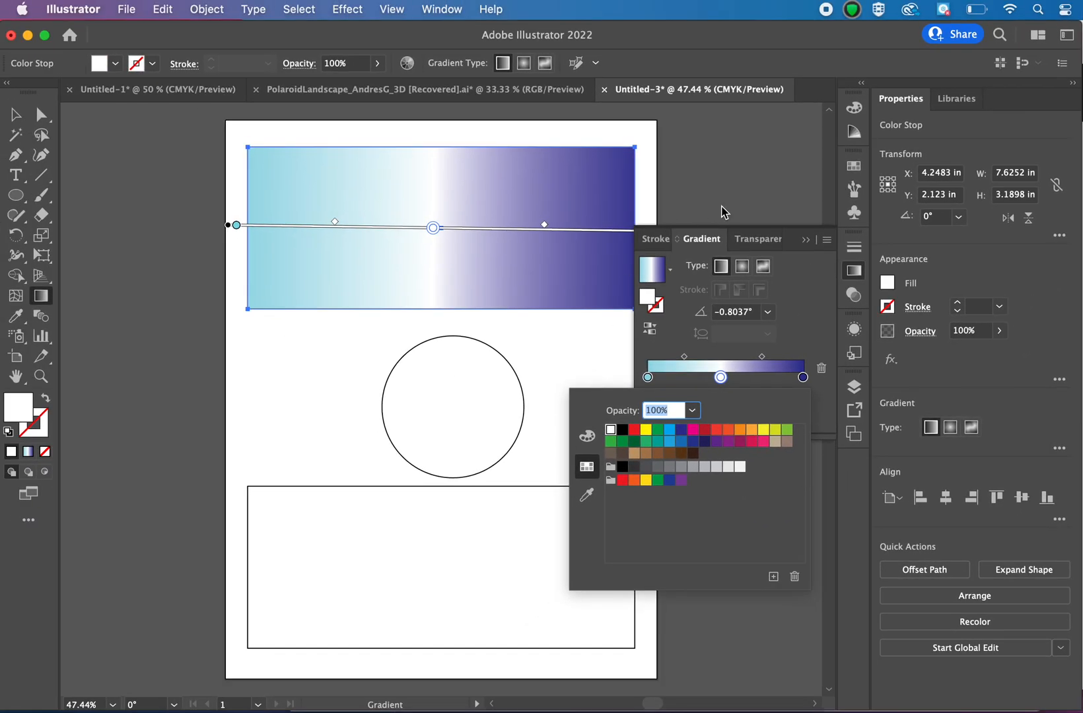
click(688, 357)
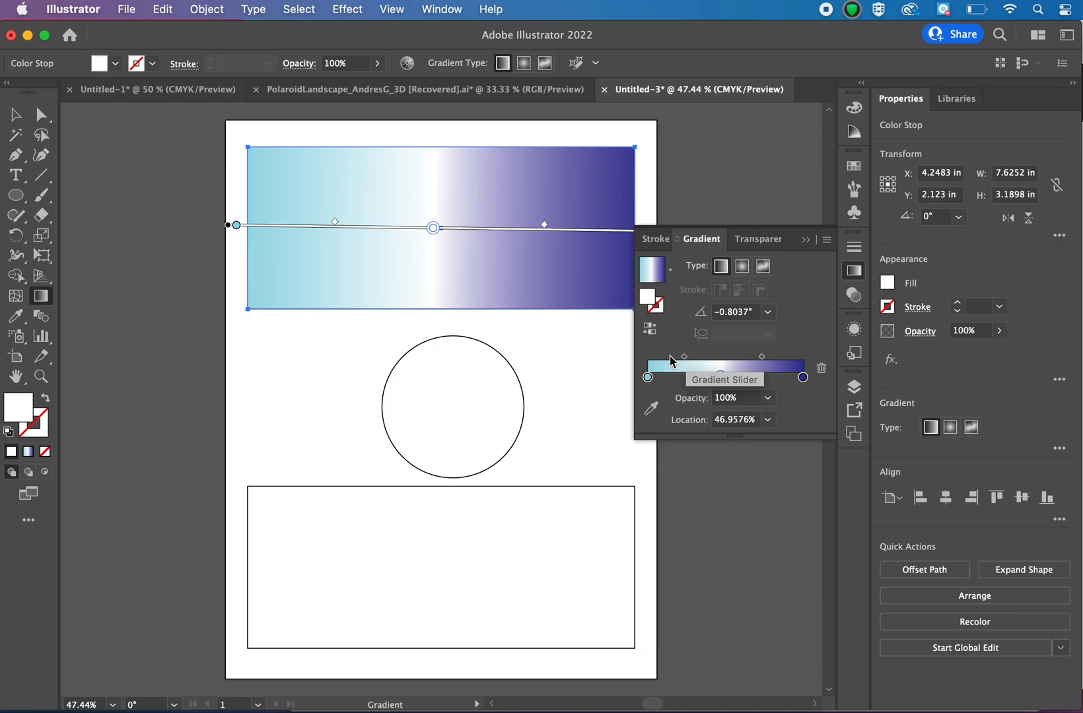
mouse_move(684, 357)
mouse_down()
mouse_move(701, 356)
mouse_move(668, 360)
mouse_up()
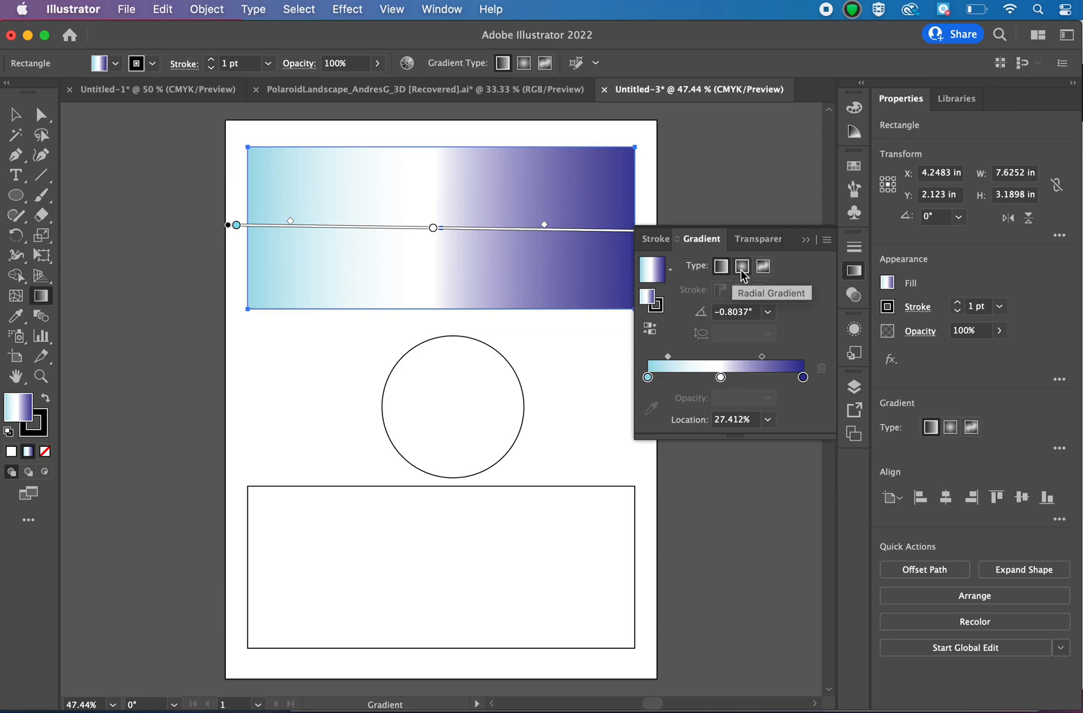
Step: Select the circle and fill it with a radial gradient
click(16, 114)
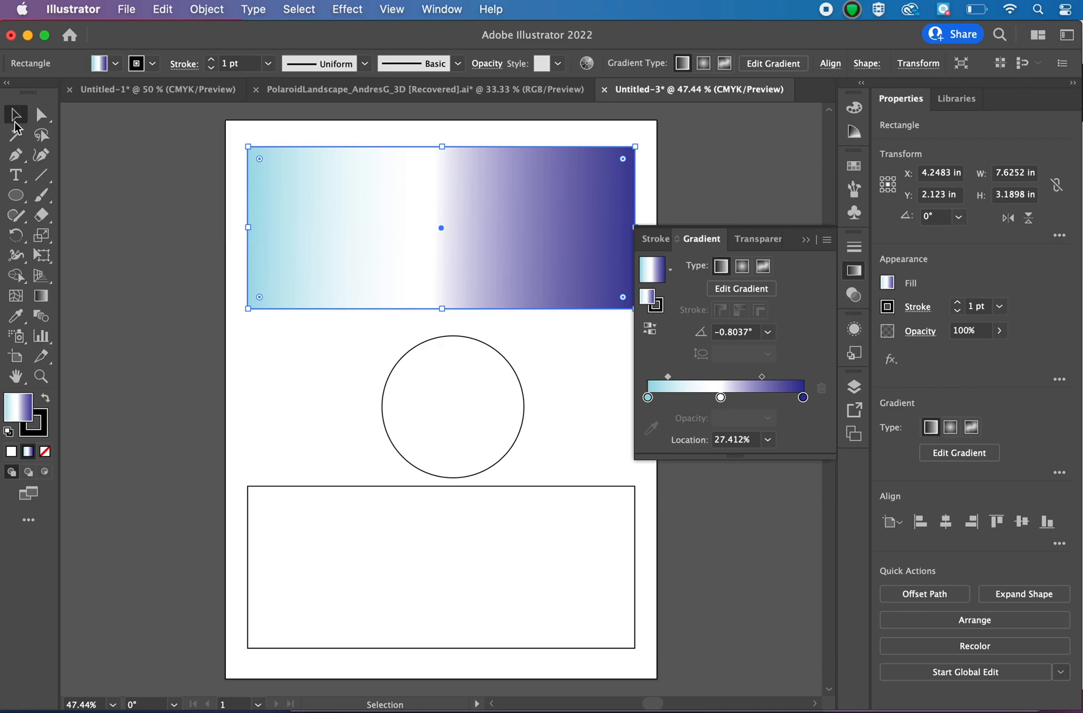
click(432, 412)
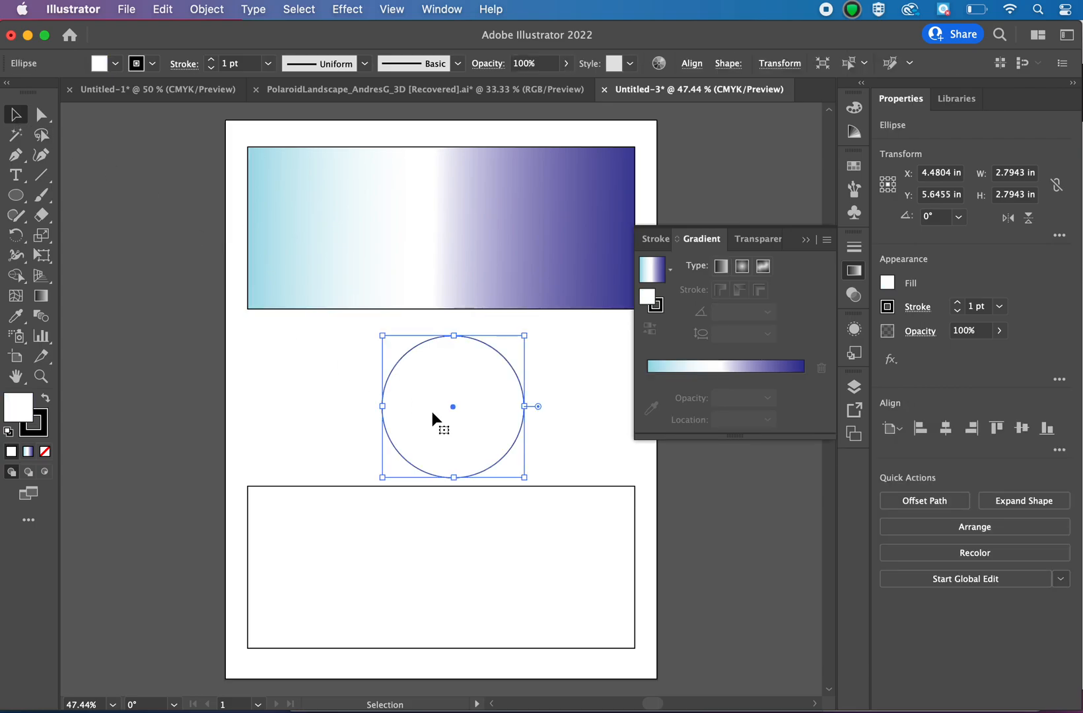
click(743, 267)
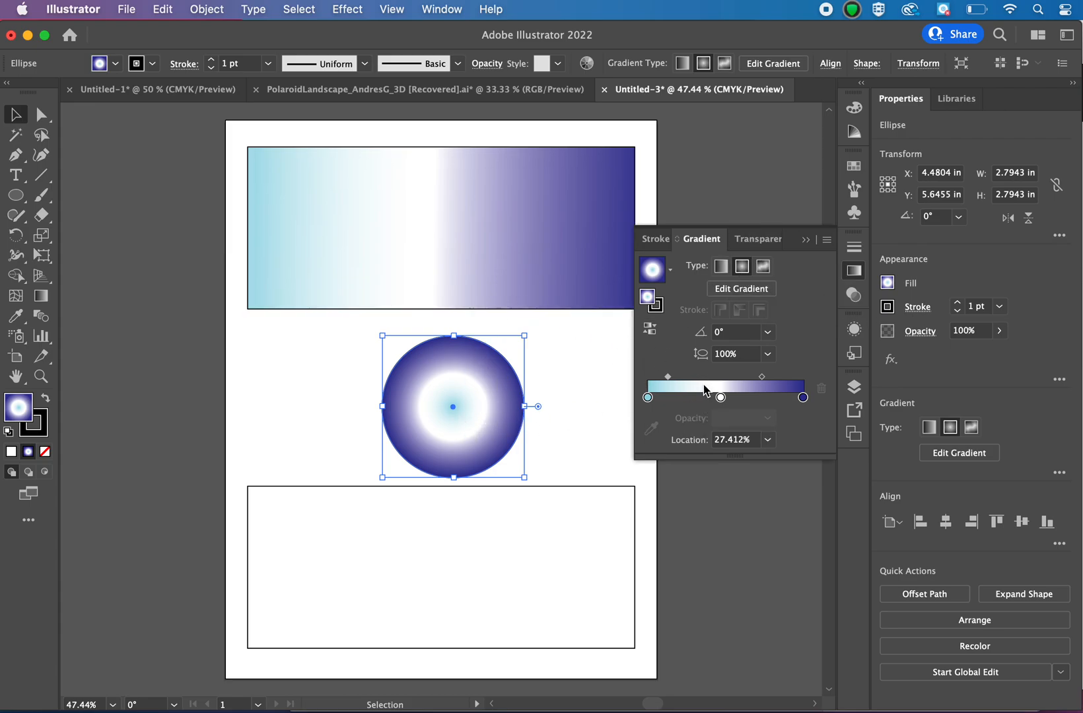
Step: Remove the circle gradient's light blue stop, place the white stop at 0%, and set the midpoint to about 26%
drag(648, 397, 646, 434)
drag(720, 396, 625, 394)
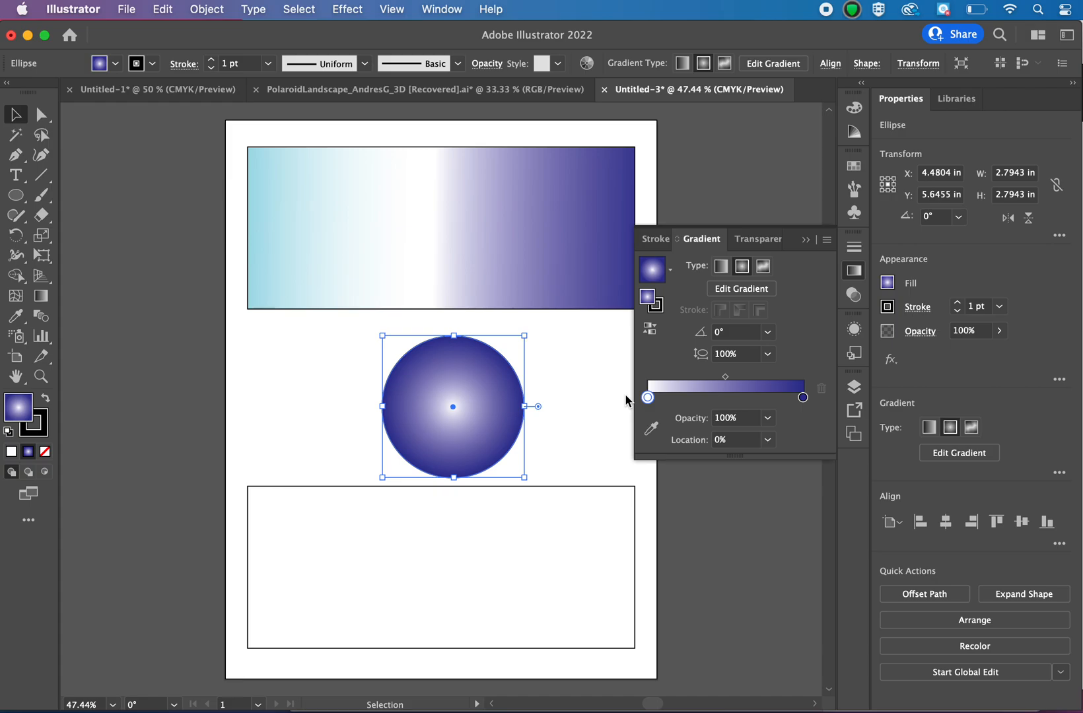
drag(725, 377, 681, 389)
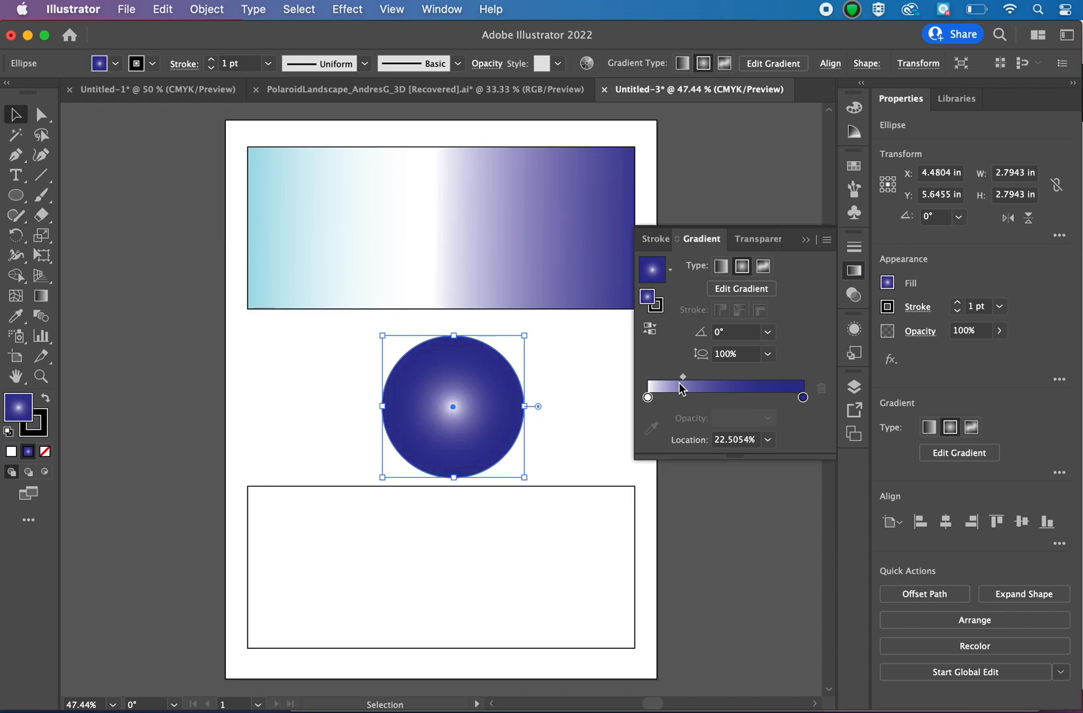
drag(683, 383, 689, 380)
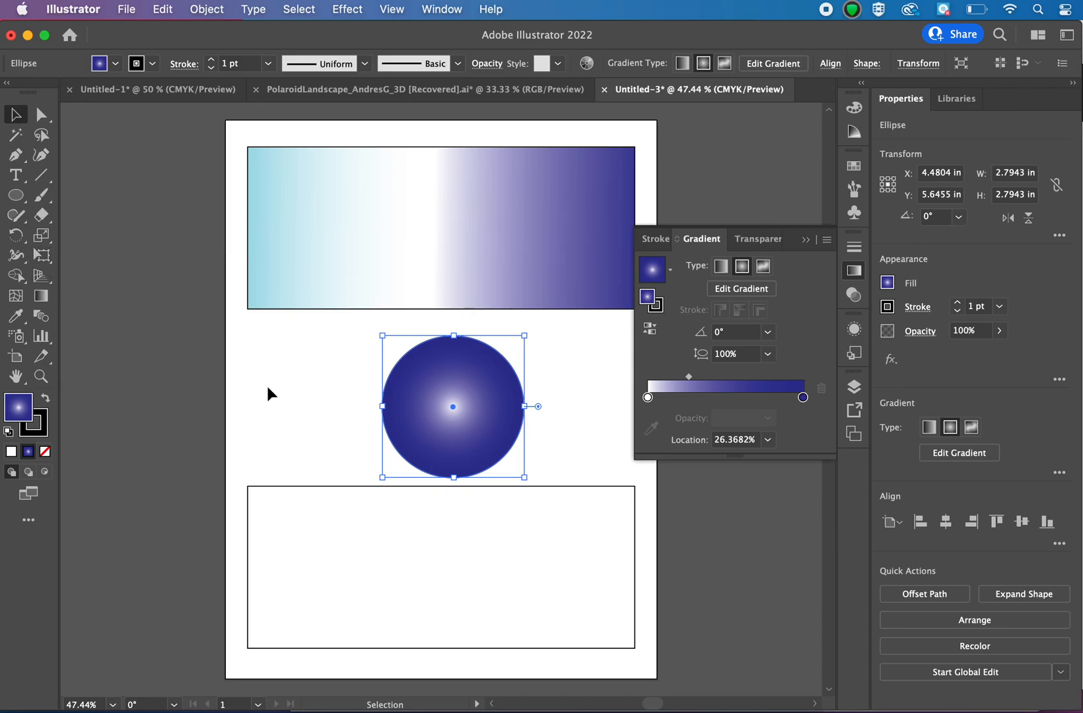
Step: Redraw the circle's radial gradient several times with the Gradient tool, ending with the white highlight near the circle's right edge
click(38, 305)
click(432, 371)
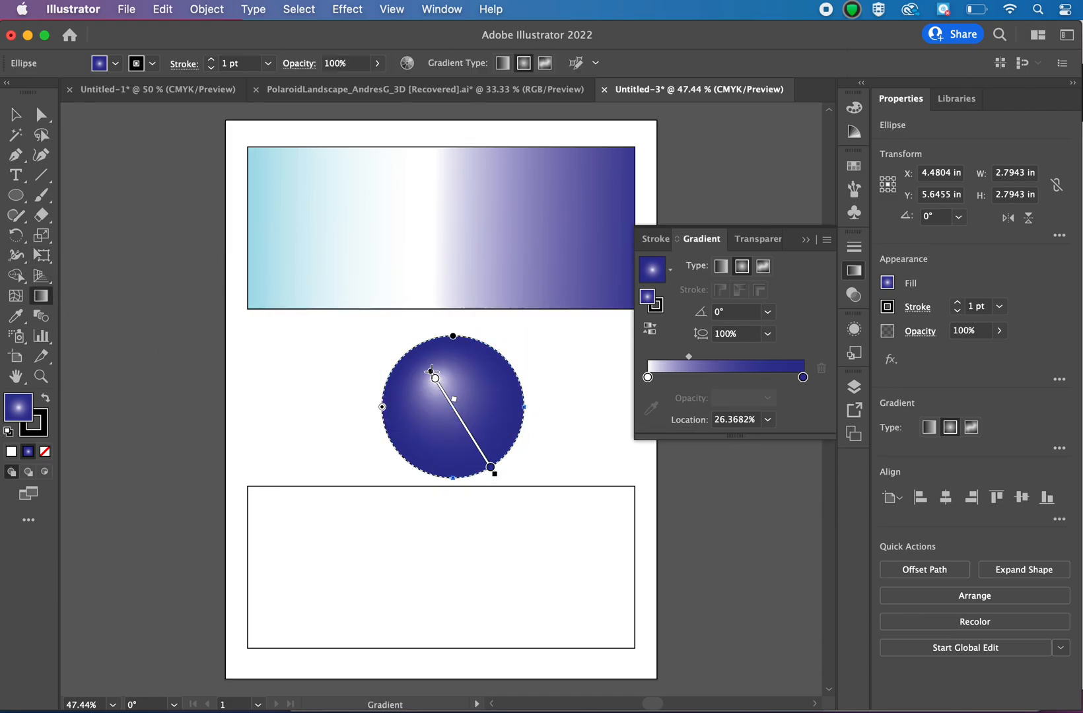
click(460, 355)
mouse_move(418, 375)
mouse_down()
mouse_move(532, 457)
mouse_move(485, 421)
mouse_up()
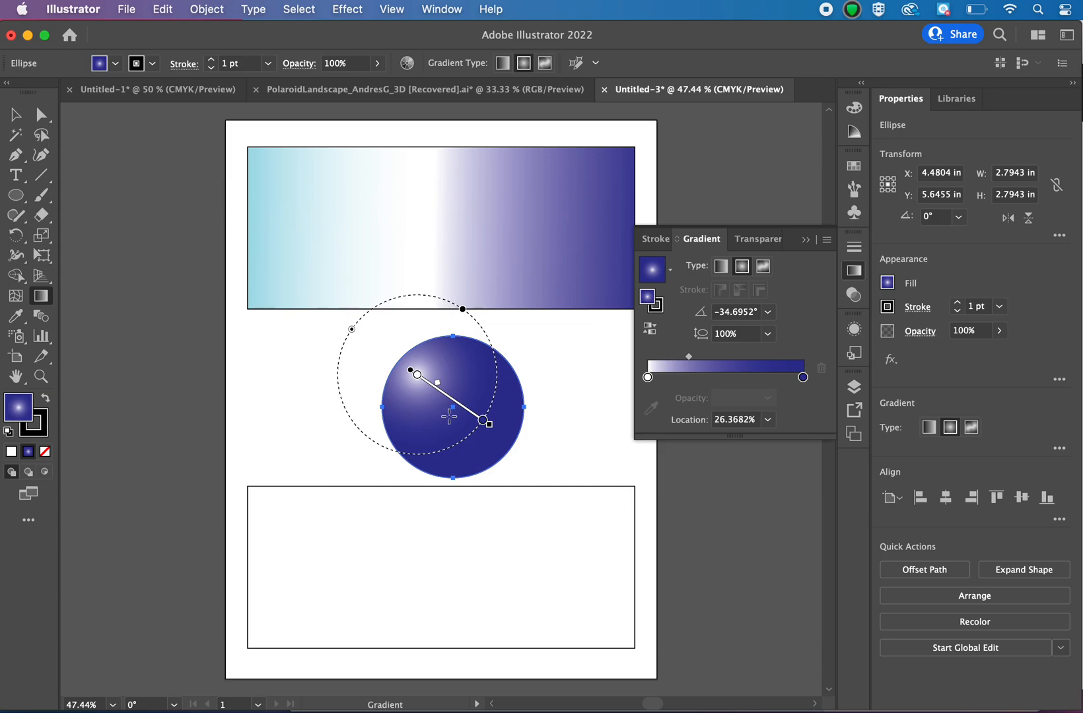
drag(509, 417, 393, 460)
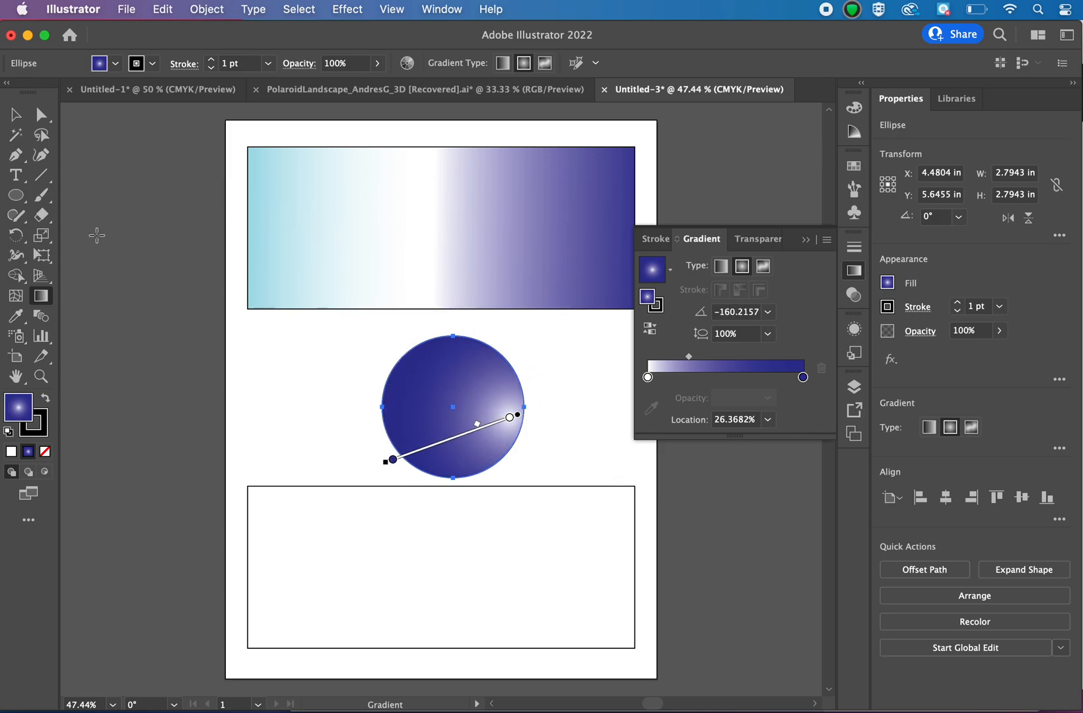
Step: Select the empty rectangle below the circle and fill it with a freeform gradient drawn with points
click(14, 116)
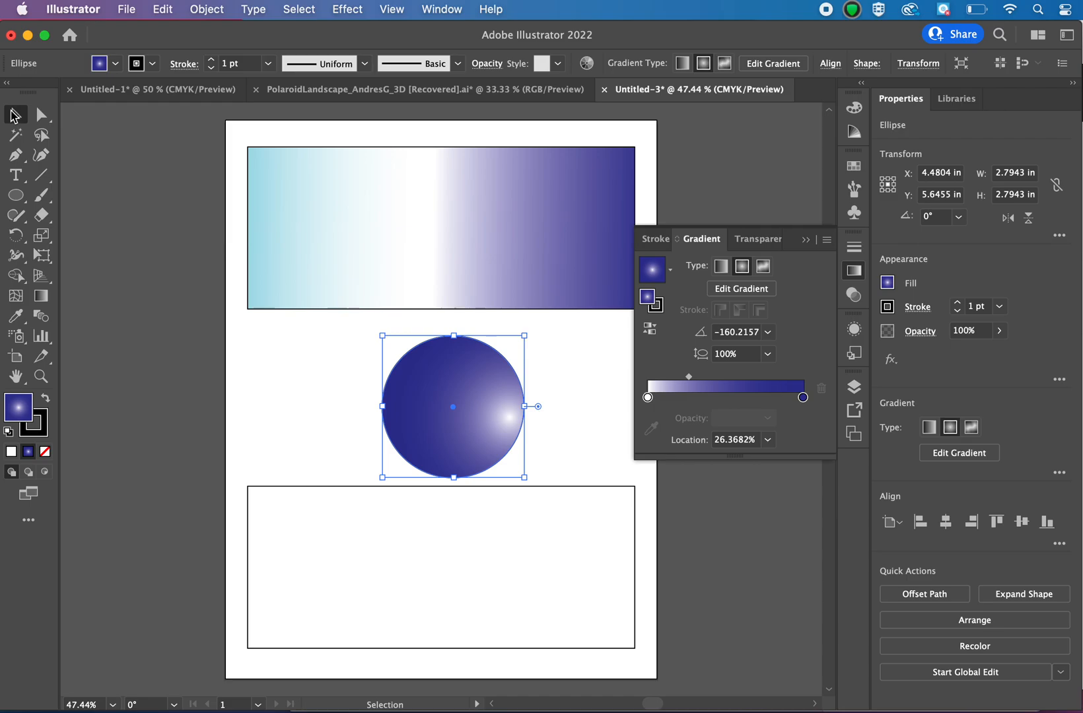
click(300, 485)
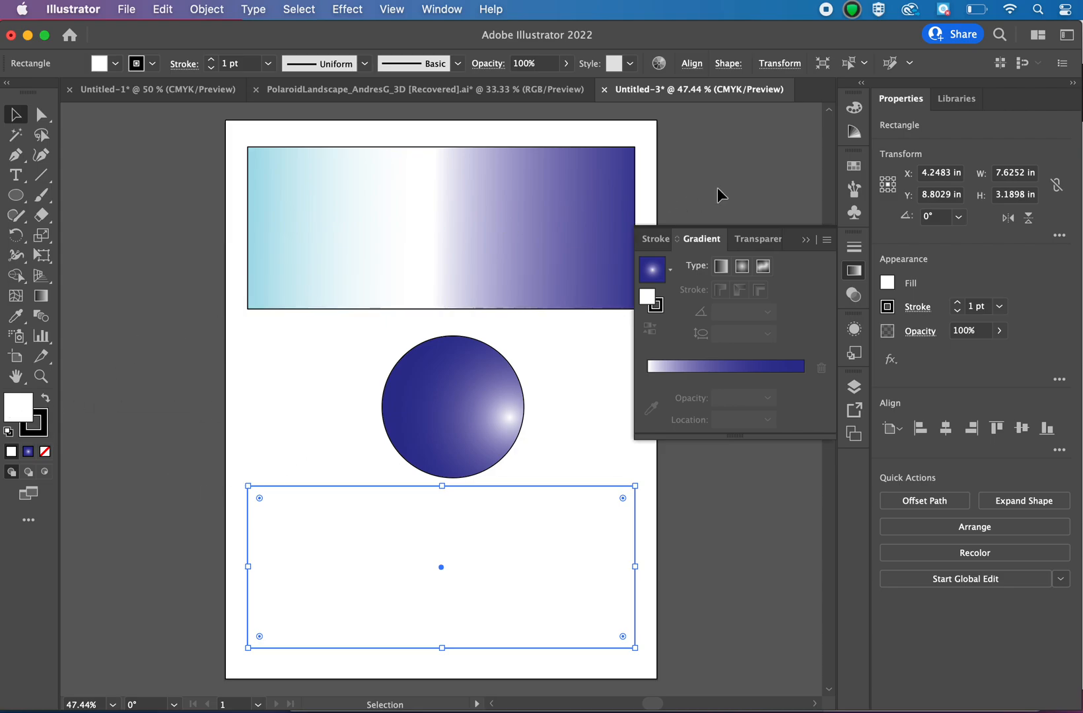
click(41, 296)
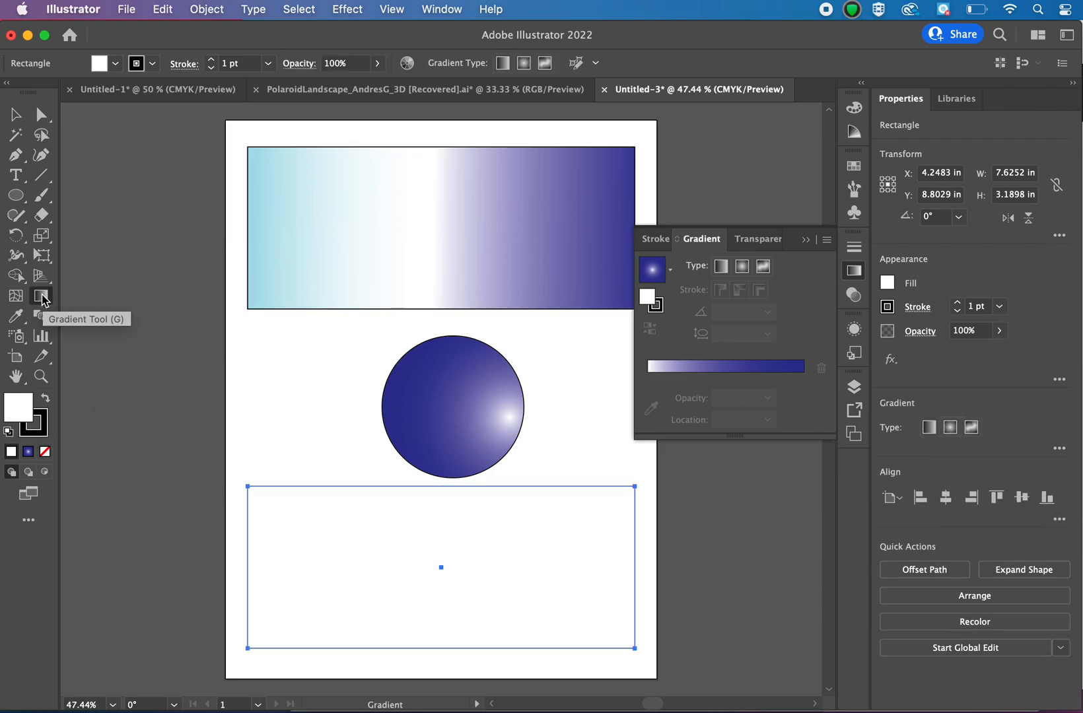
click(855, 271)
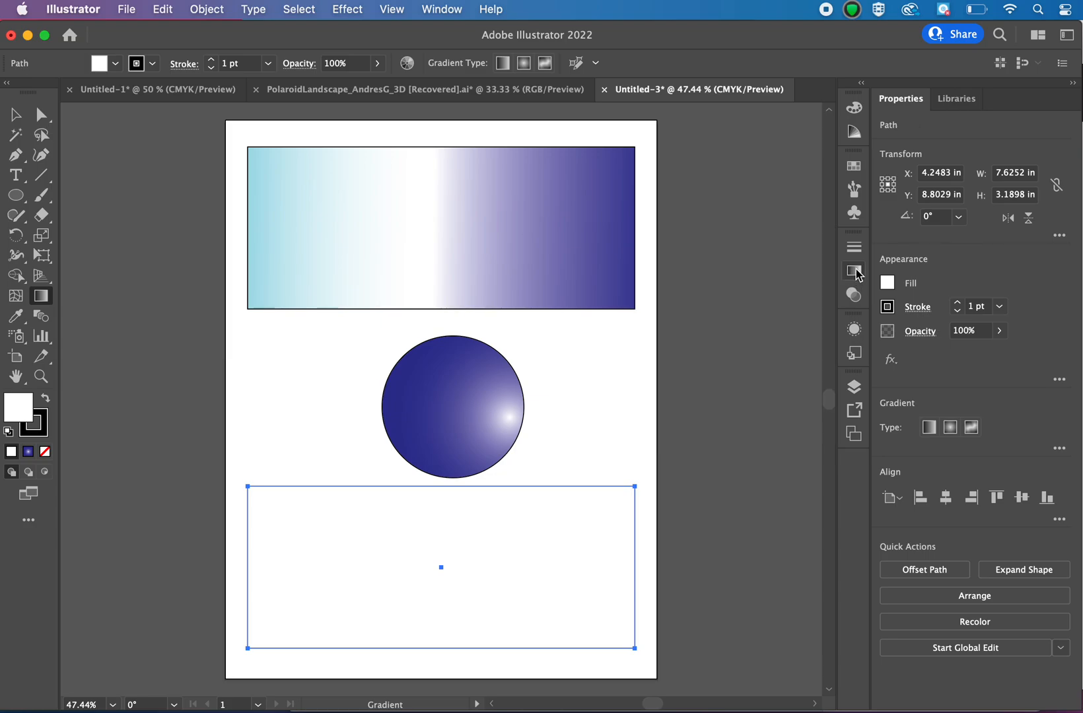
click(854, 271)
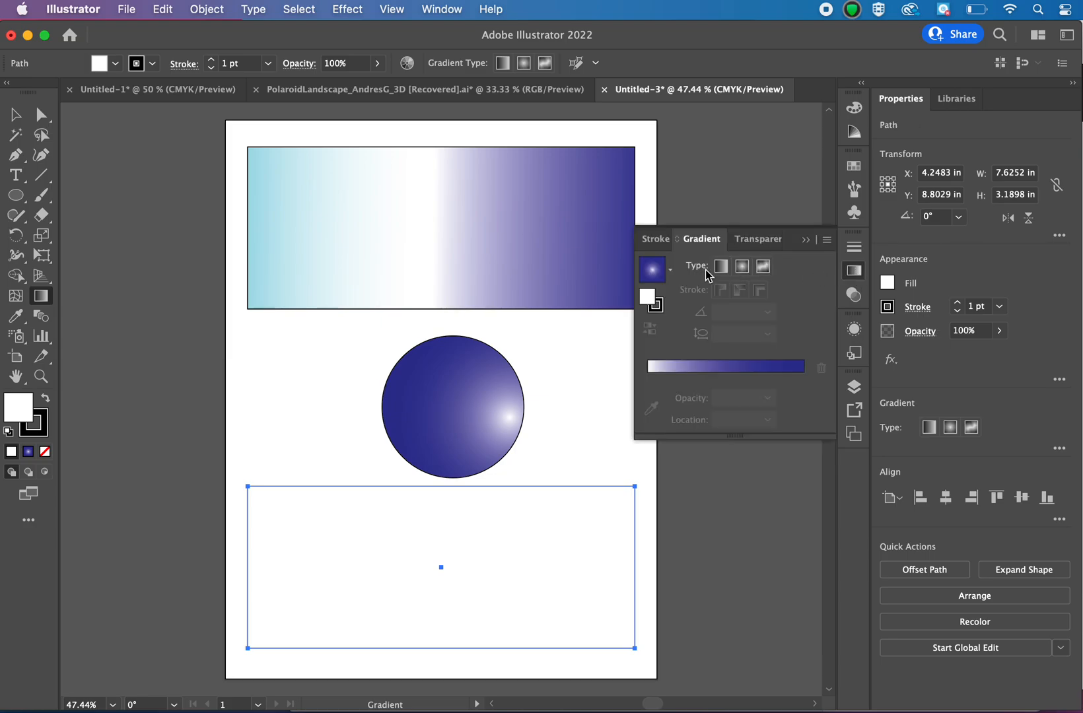
click(763, 266)
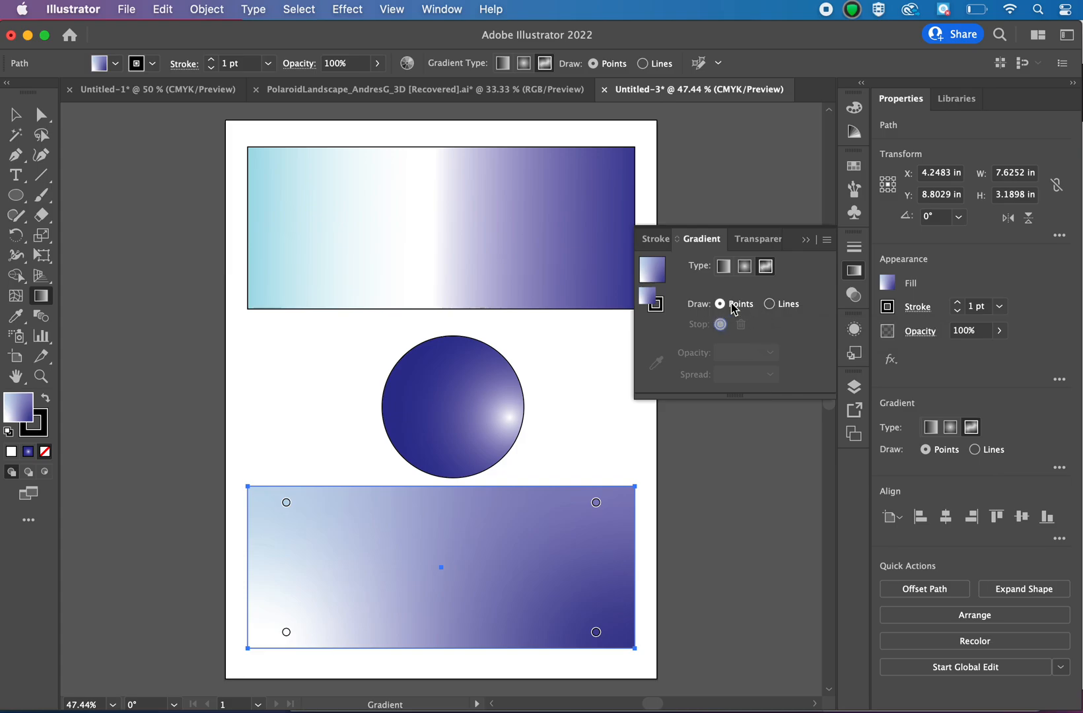
Step: Move the freeform gradient's upper-left color point inward and recolor it, trying CMYK Green before settling on pink
click(40, 295)
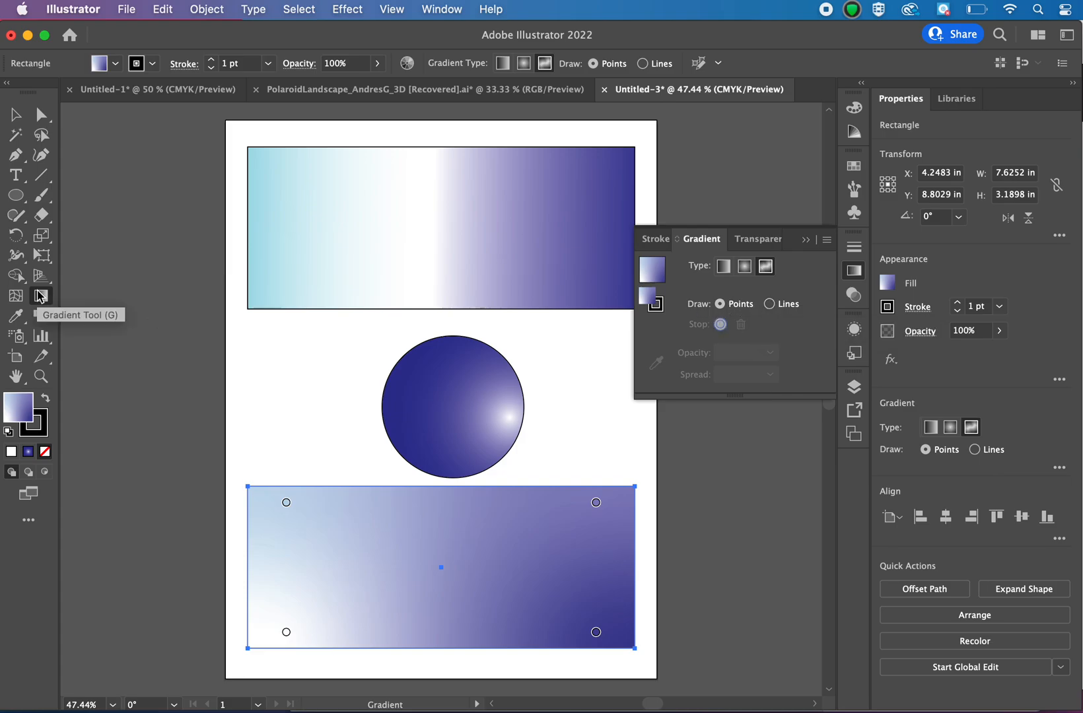
drag(286, 503, 363, 539)
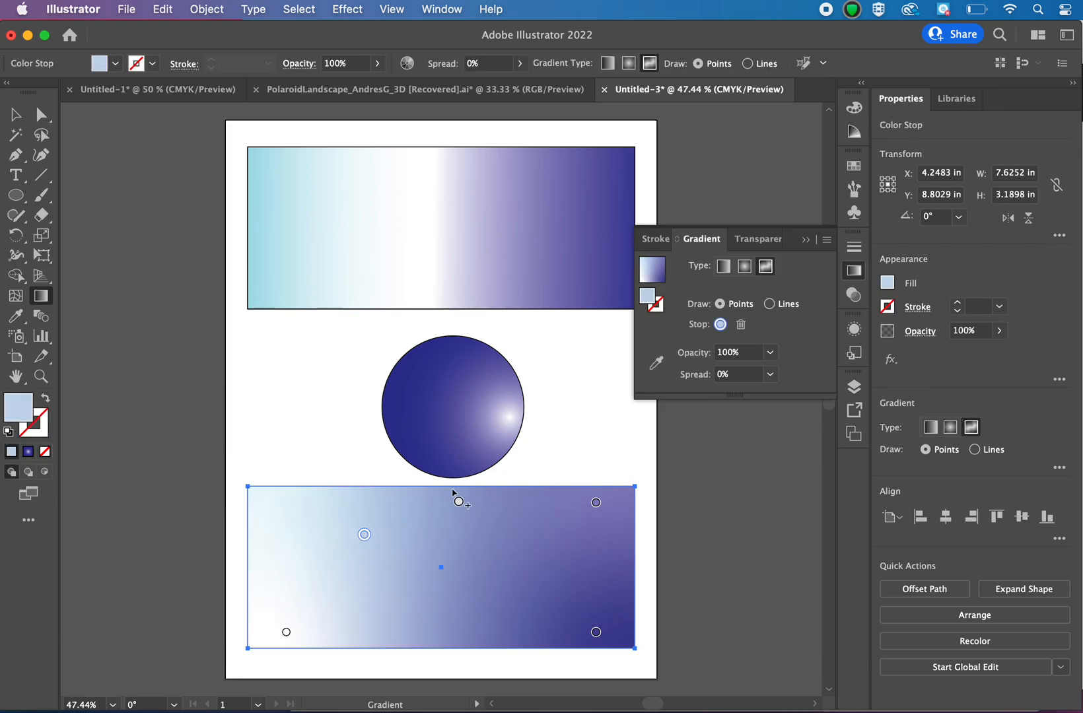
double_click(363, 538)
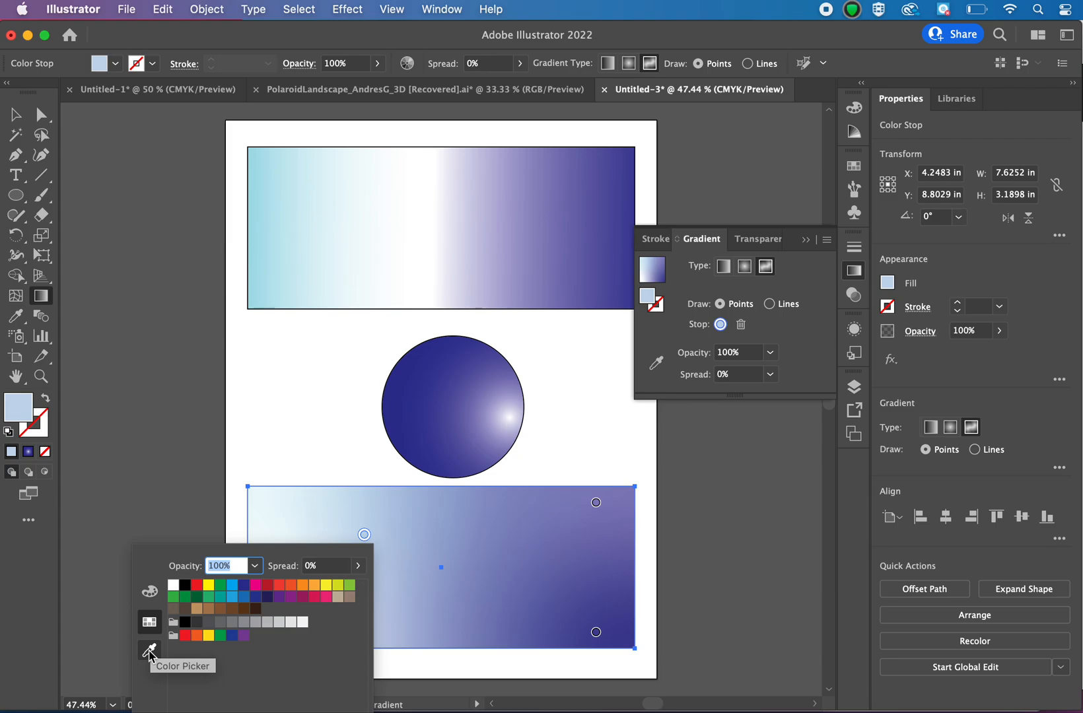
click(222, 588)
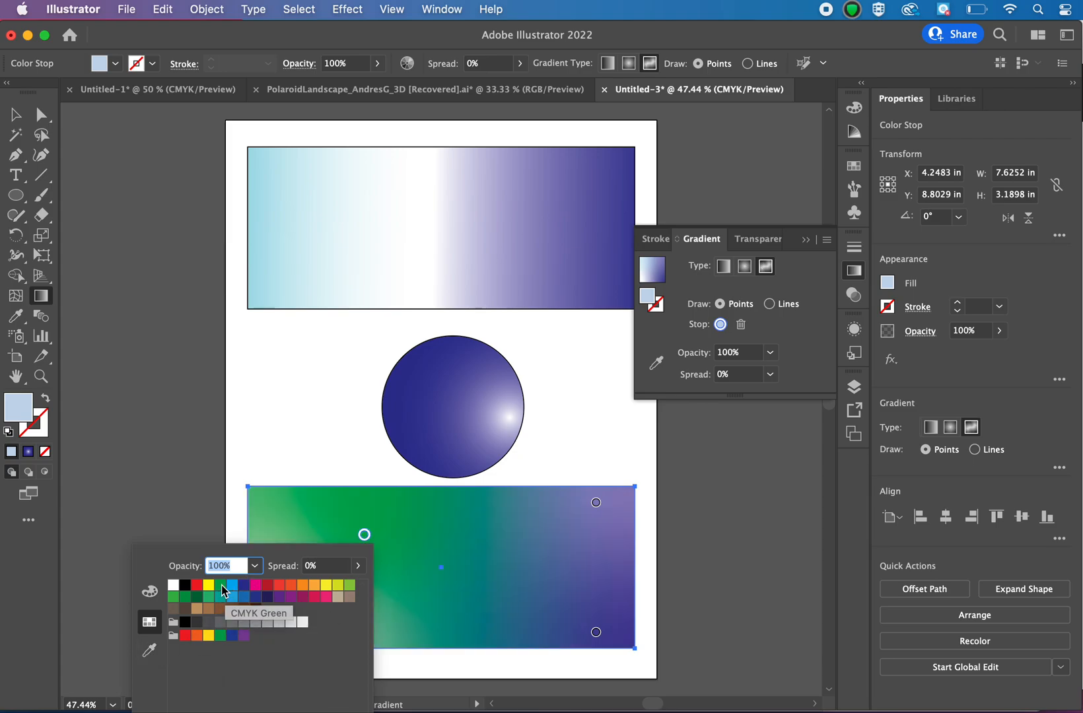
click(325, 597)
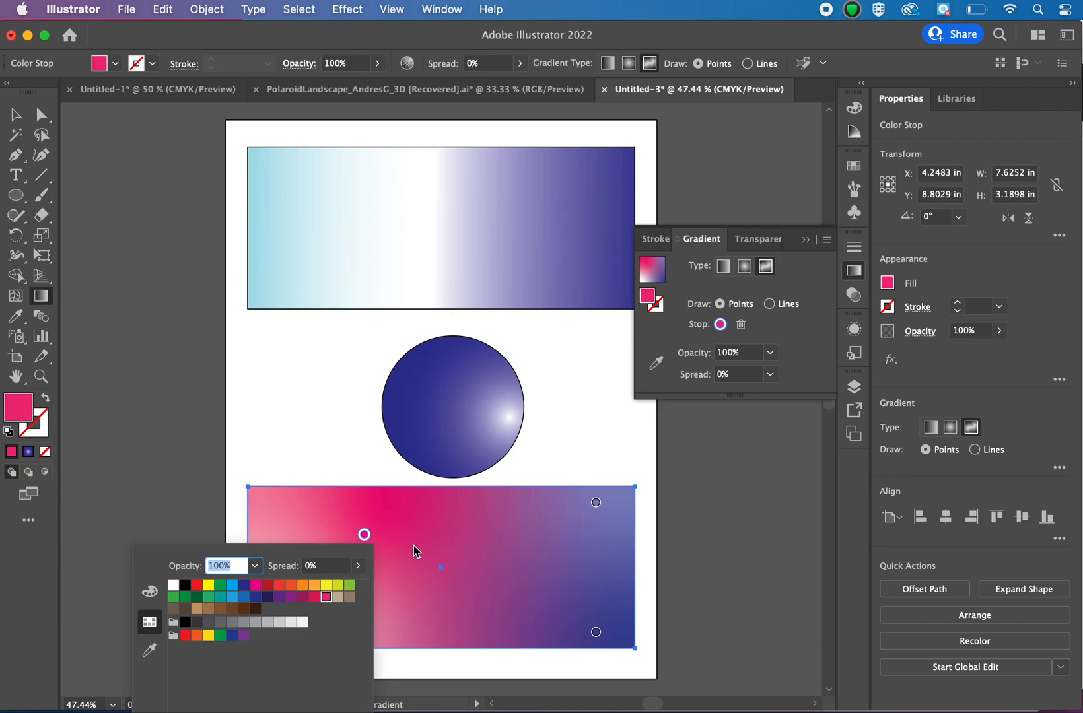
Step: Recolor the other freeform points: upper-right yellow, lower-left blue (C=70 M=15 Y=0 K=0) and lower-right white
double_click(595, 503)
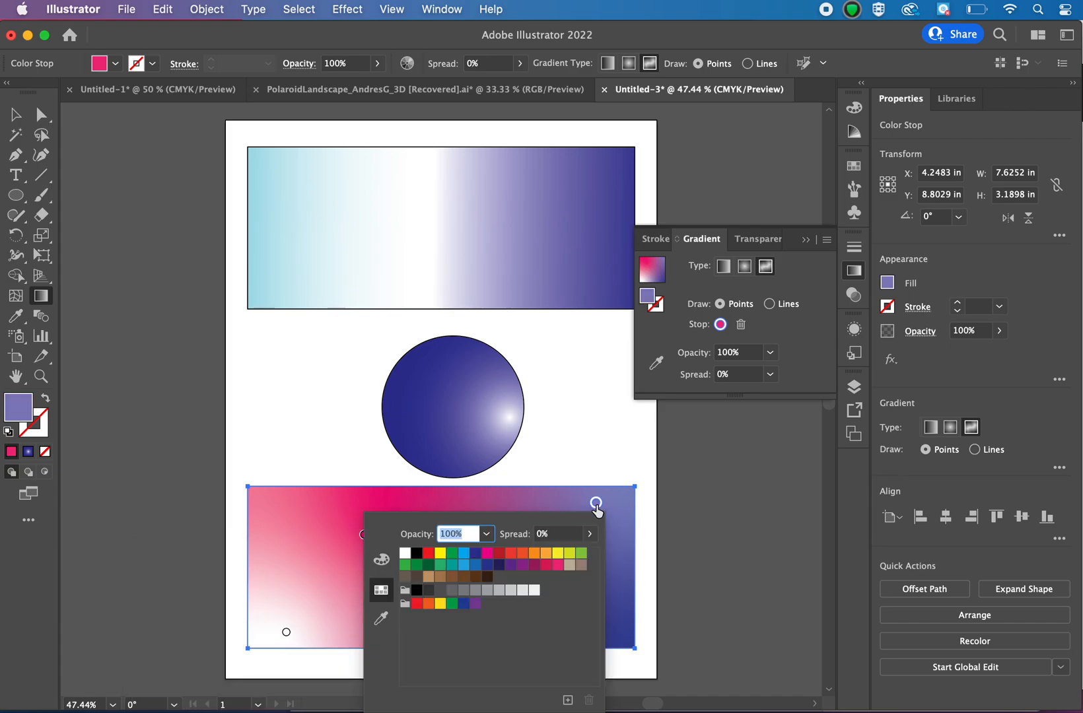
click(557, 553)
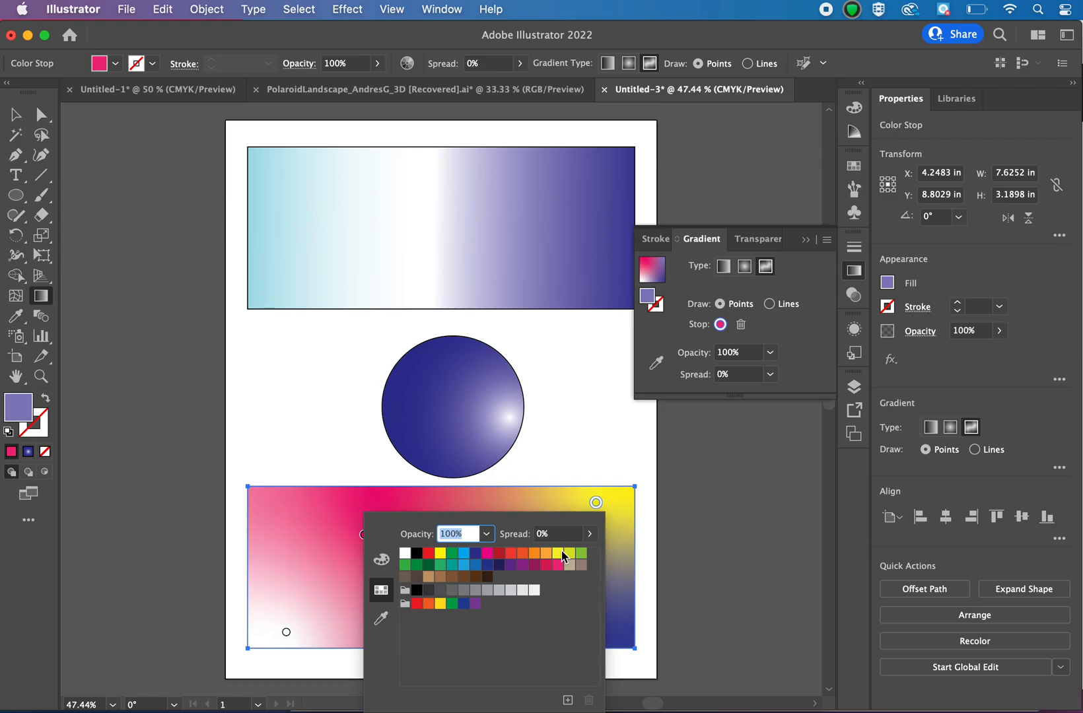
double_click(286, 633)
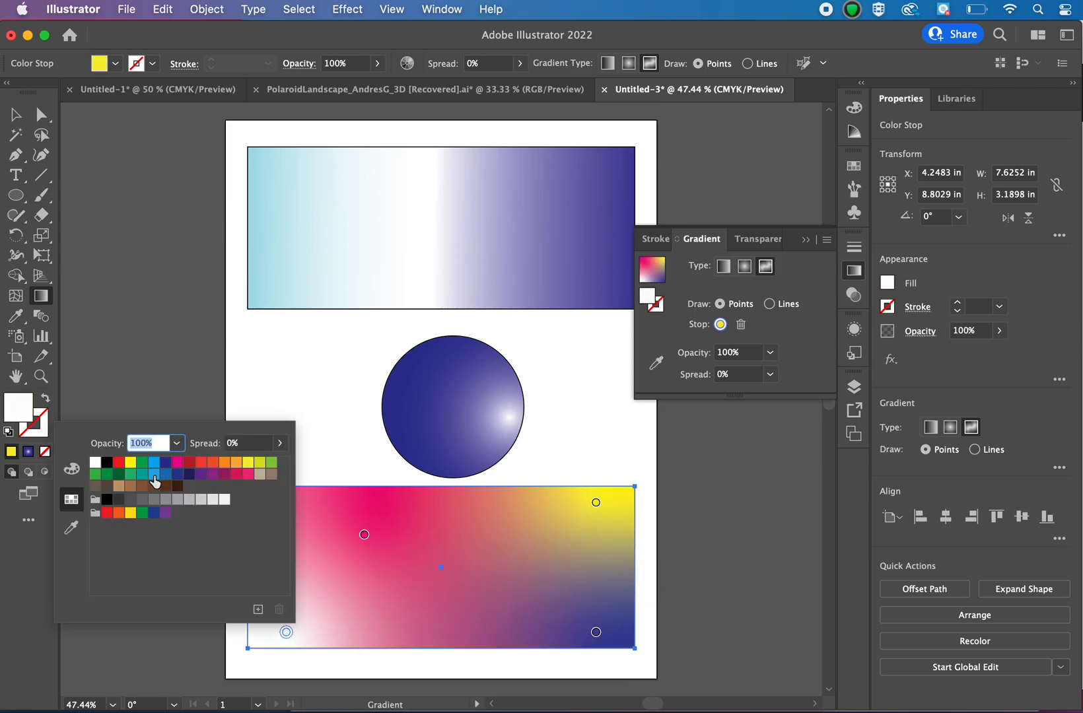
click(154, 475)
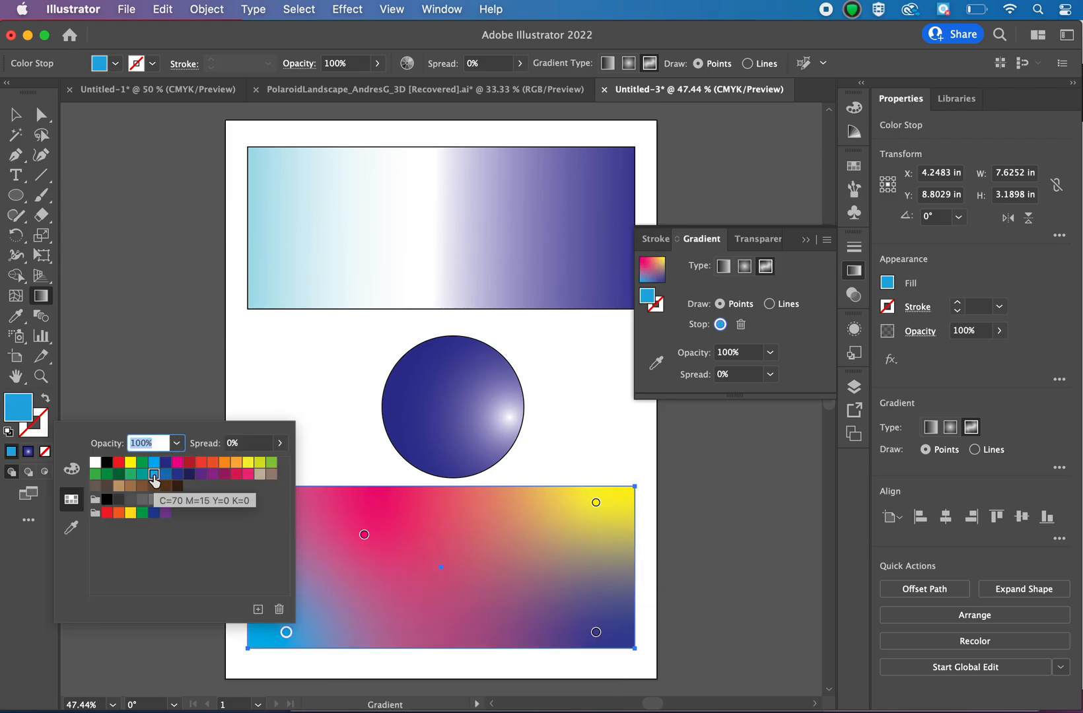
double_click(596, 632)
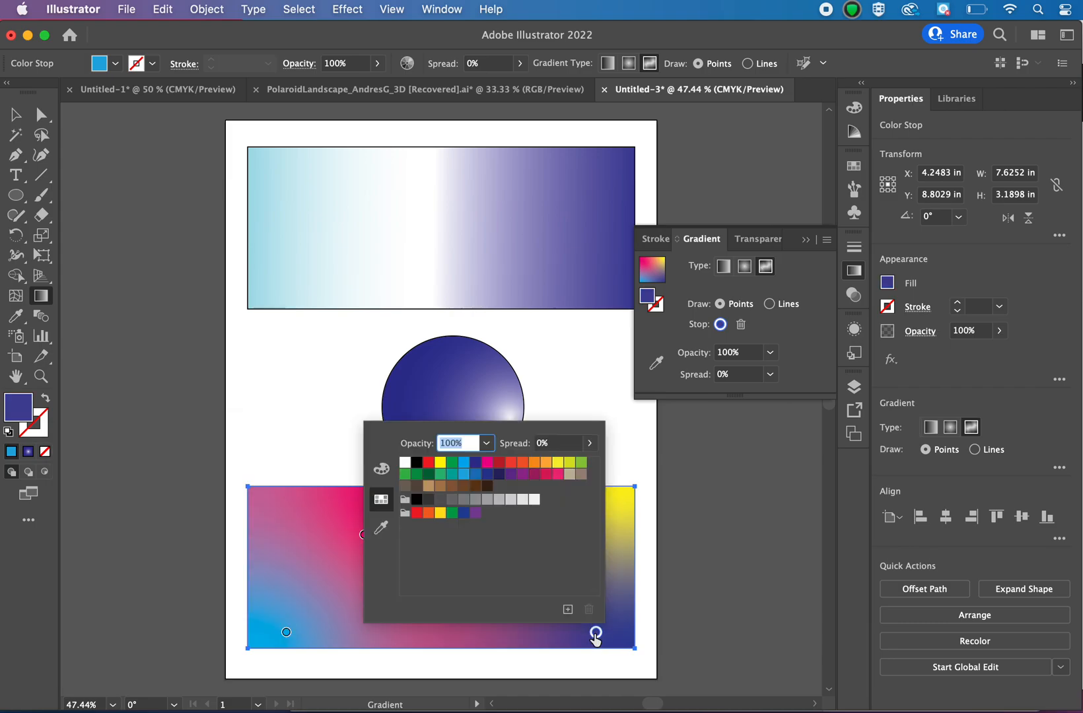
click(404, 465)
click(72, 490)
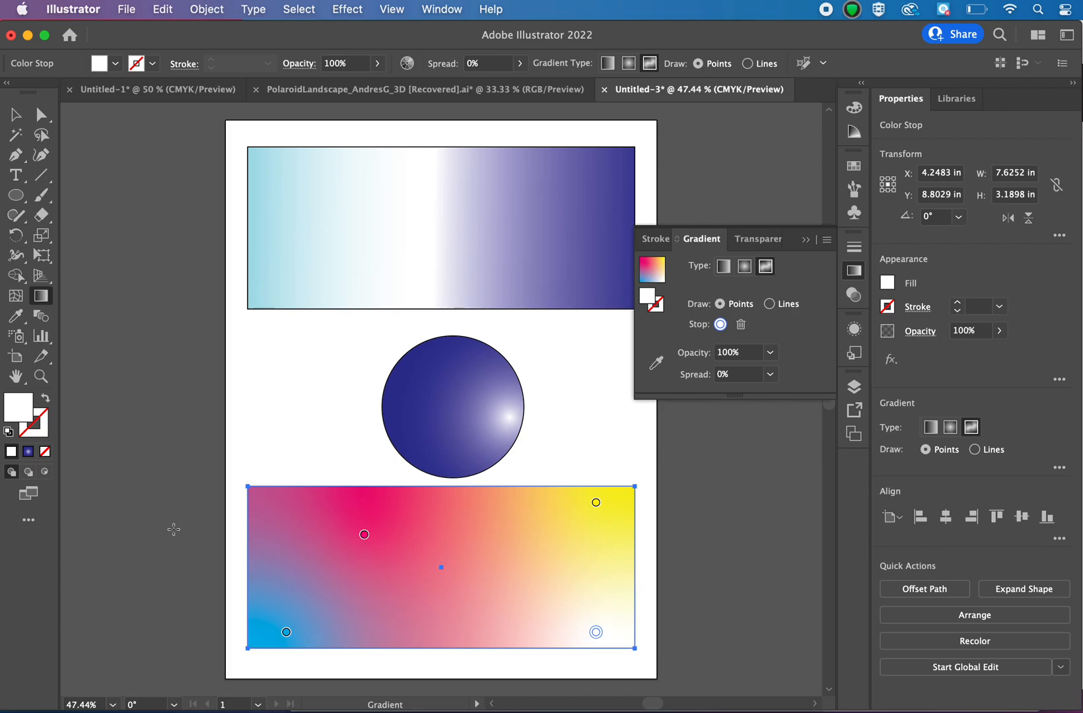
Step: Bring the pink and blue points close together left of the rectangle's center, and recolor the blue point black
drag(368, 532, 377, 571)
drag(286, 632, 390, 593)
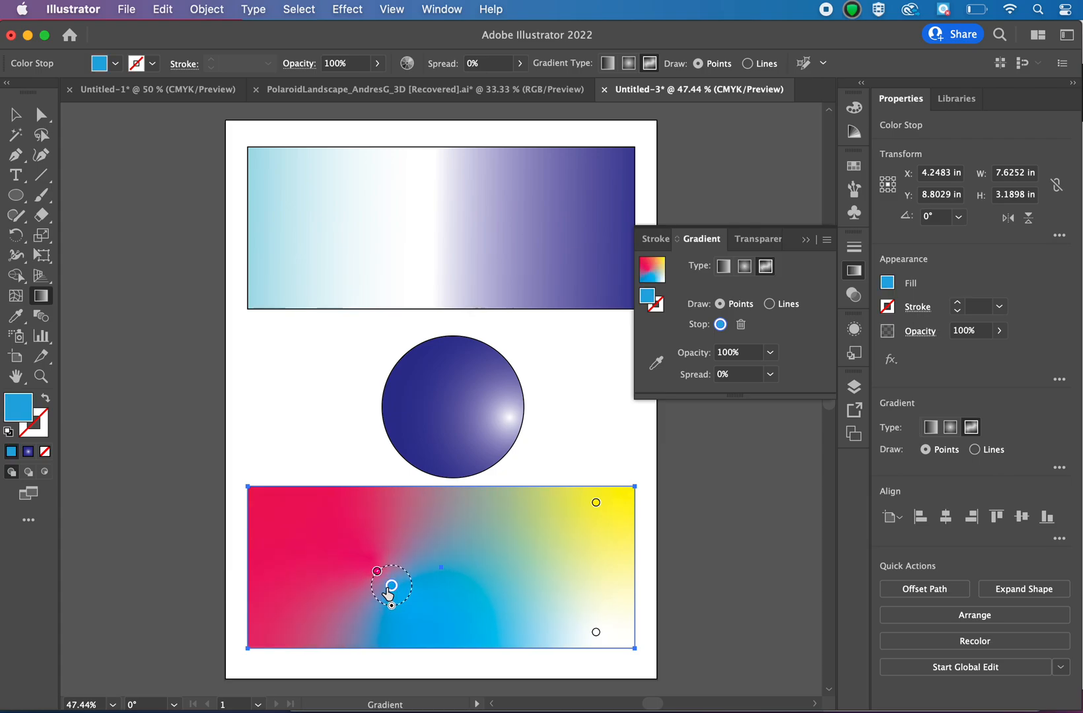
double_click(391, 587)
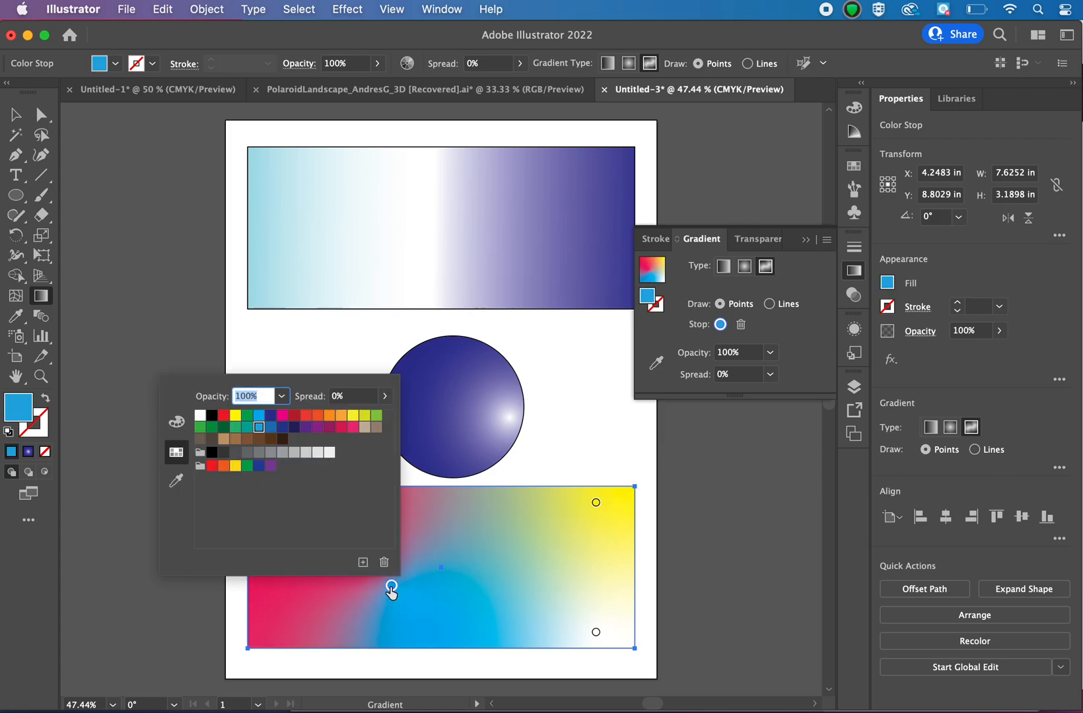
click(211, 418)
click(126, 436)
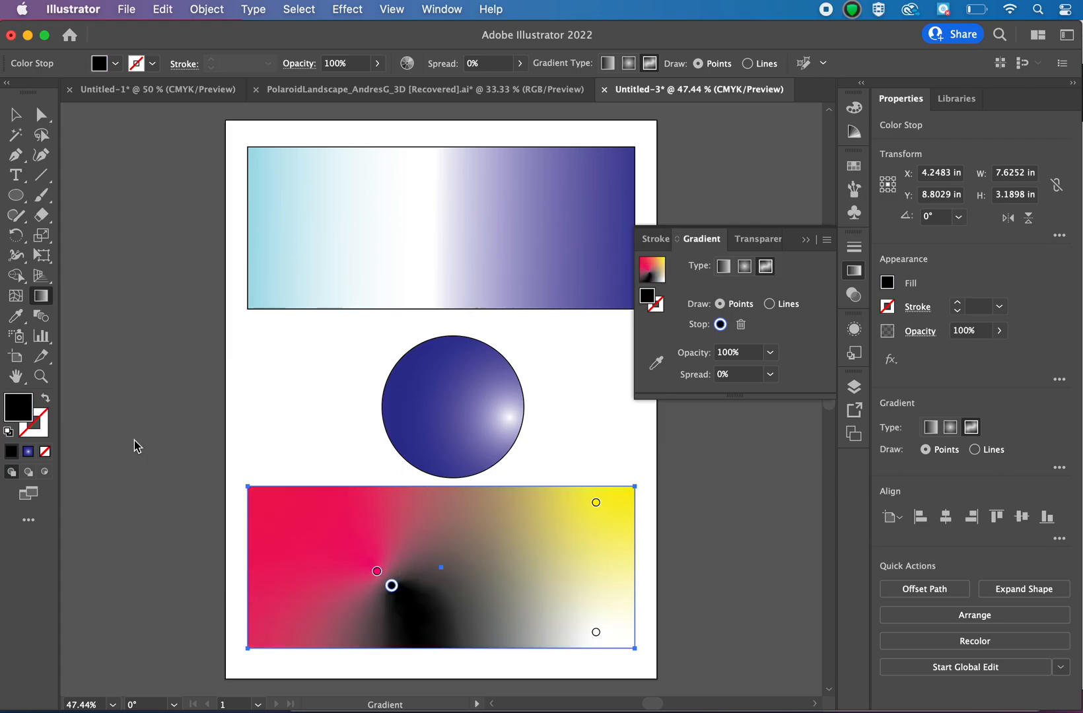
Step: Move the black point beside the white one and the yellow point near the rectangle's upper middle, then deselect the point
drag(388, 587, 588, 618)
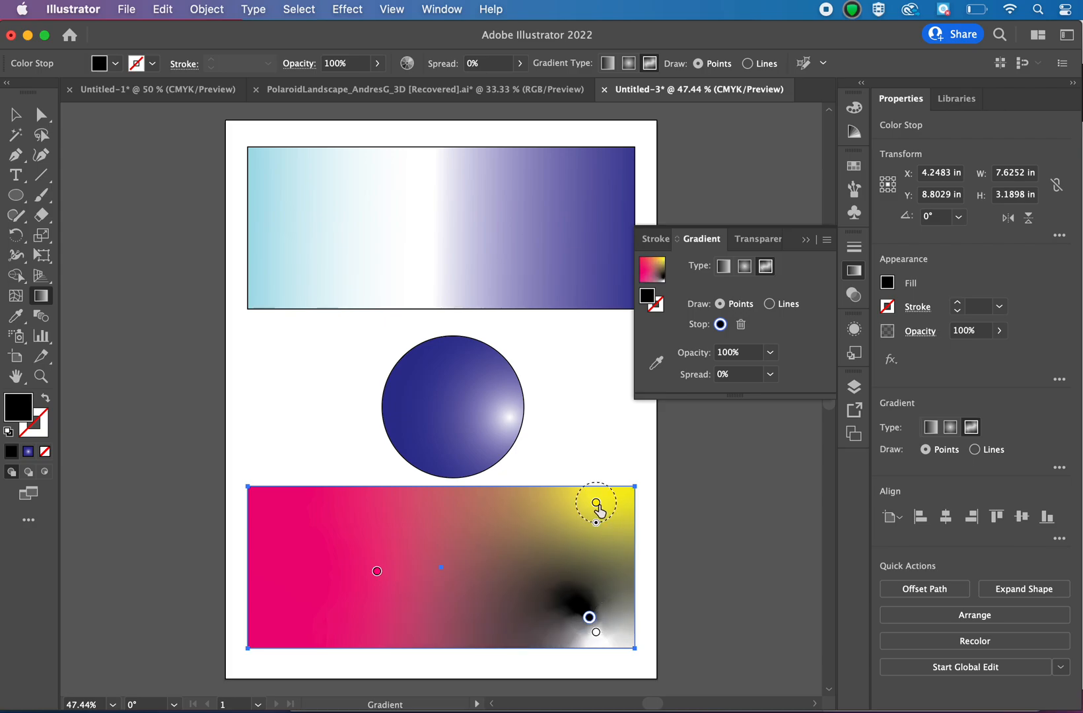
drag(595, 504, 451, 520)
super+click(450, 518)
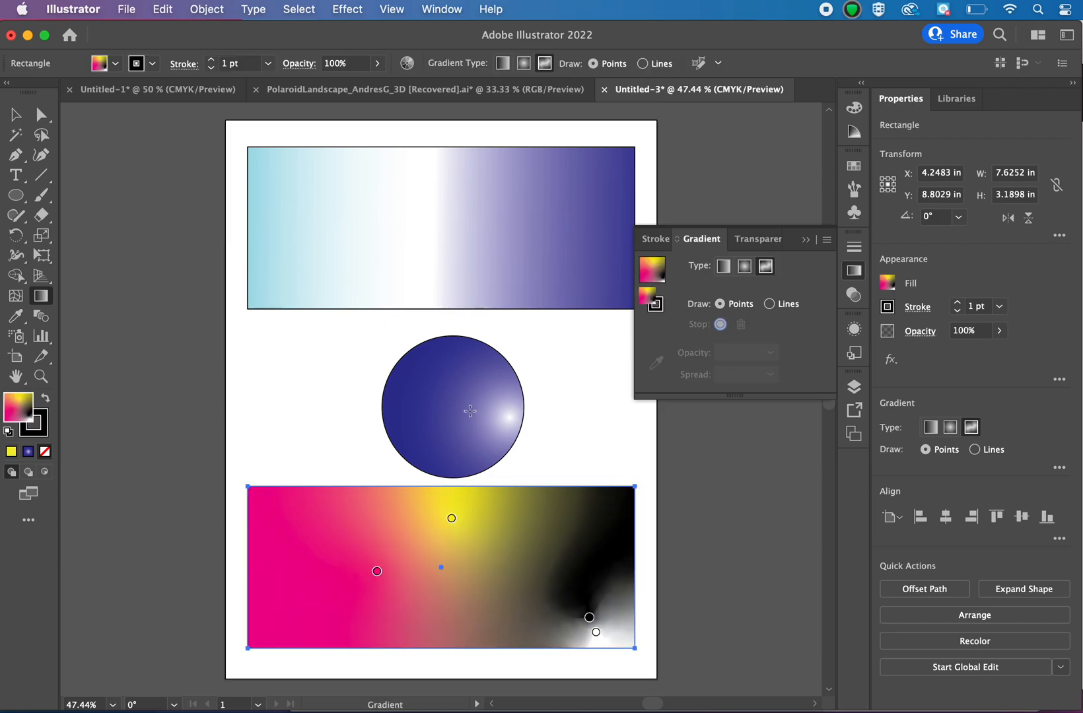